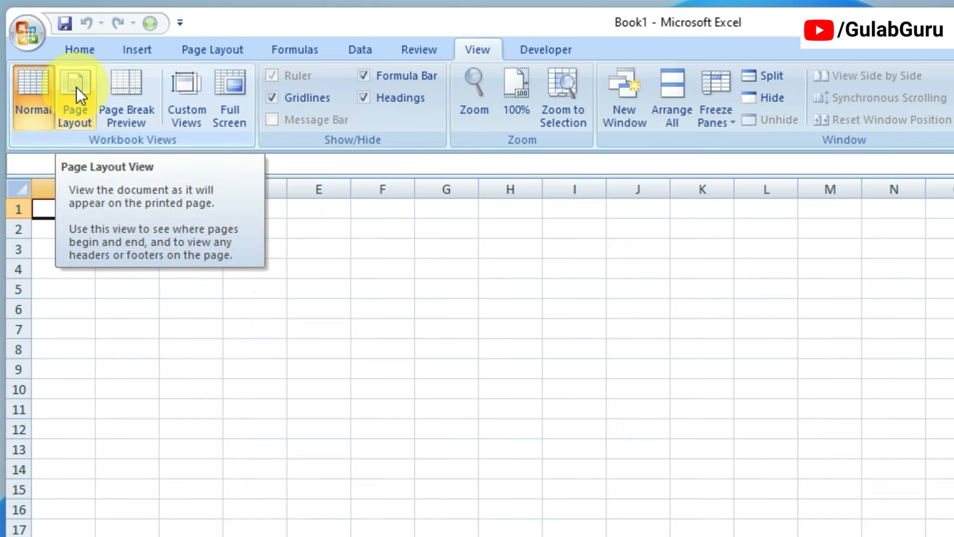
Switch the sheet to Page Layout view and widen columns B, C, D and E to roughly double their width
left_click(76, 88)
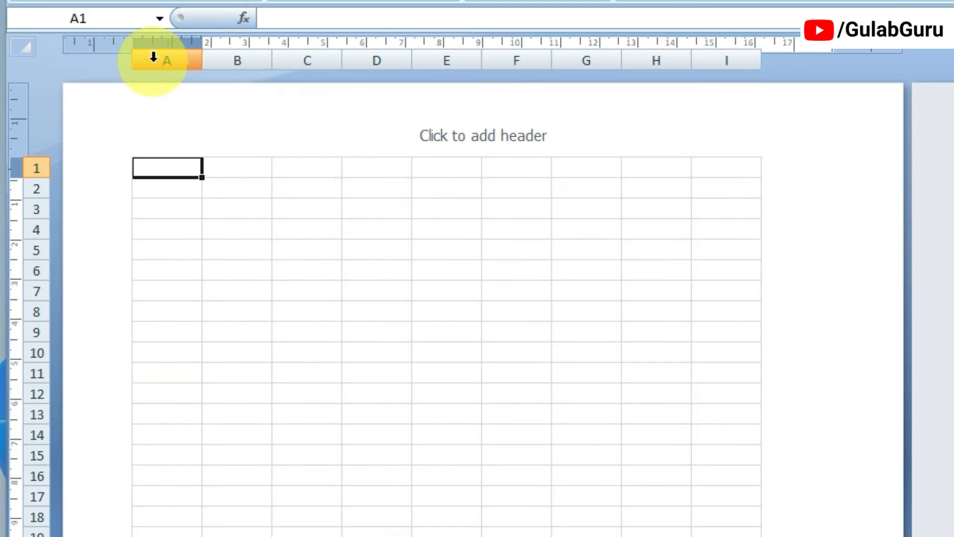
left_click(105, 141)
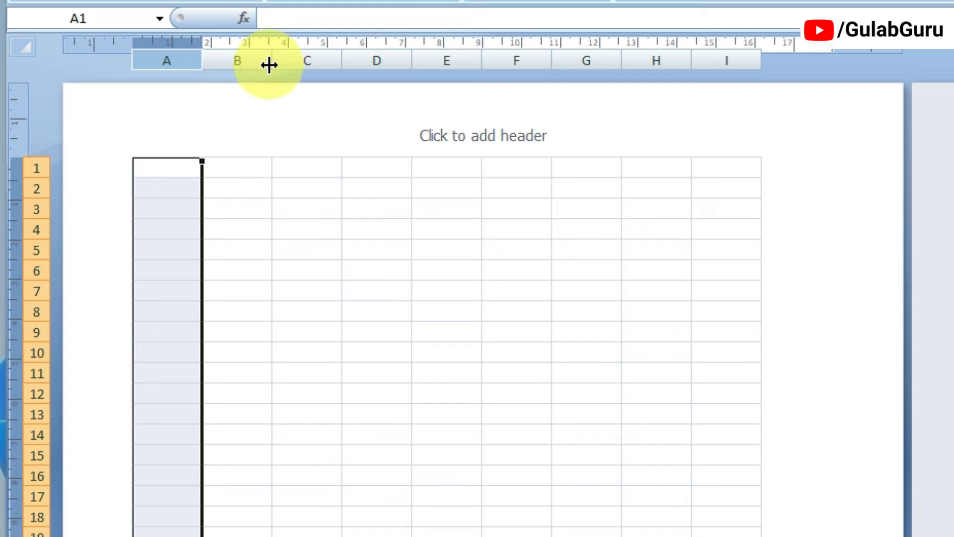
left_click_drag(270, 62, 334, 85)
left_click_drag(407, 60, 468, 92)
left_click_drag(537, 57, 601, 79)
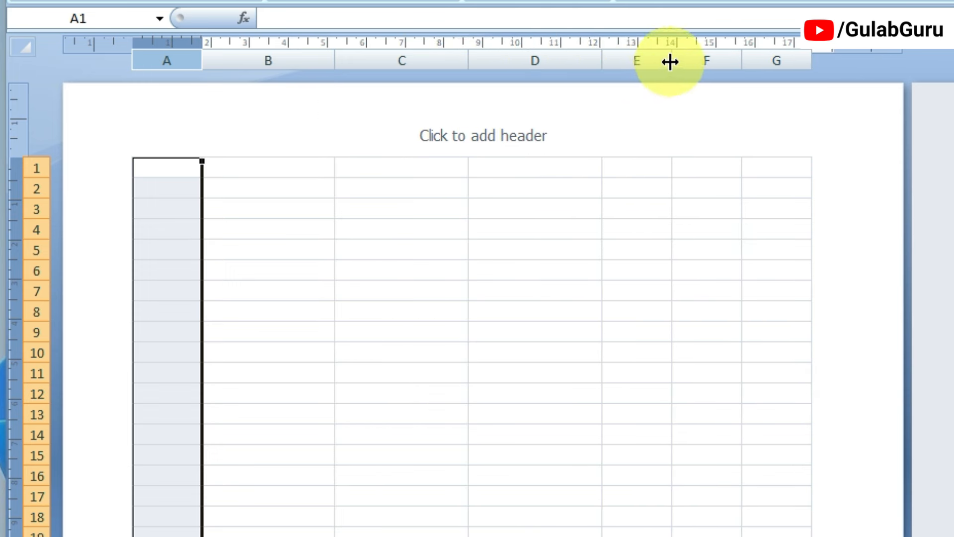
left_click_drag(670, 62, 735, 88)
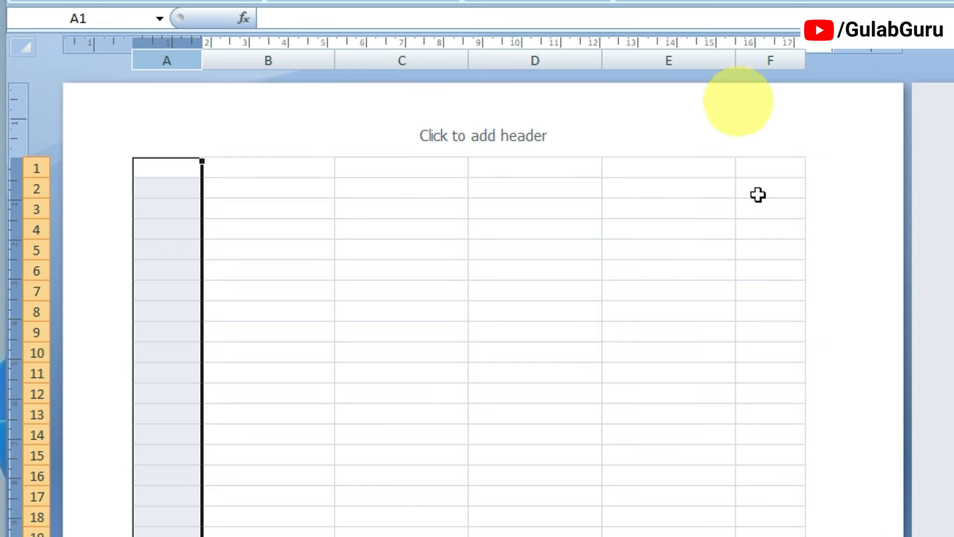
left_click_drag(268, 61, 627, 67)
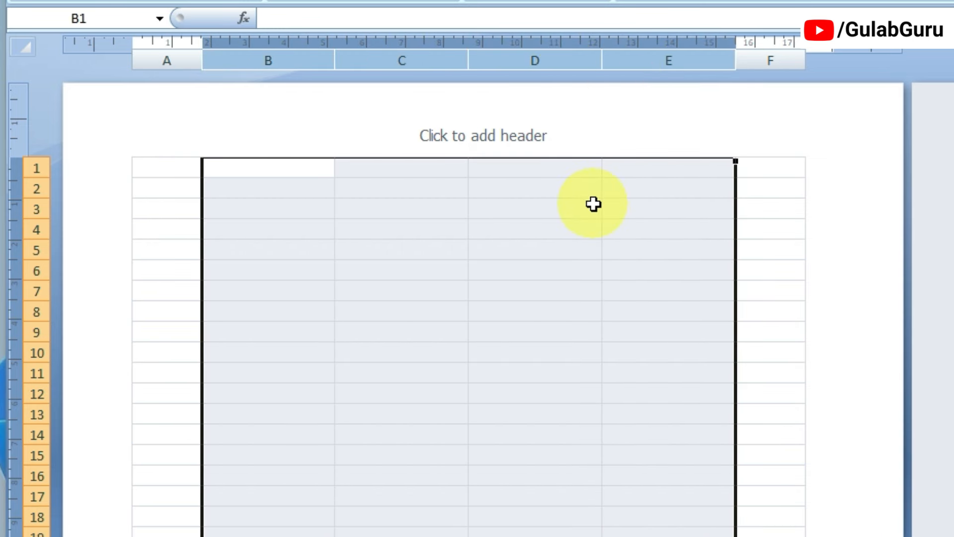
left_click(770, 59)
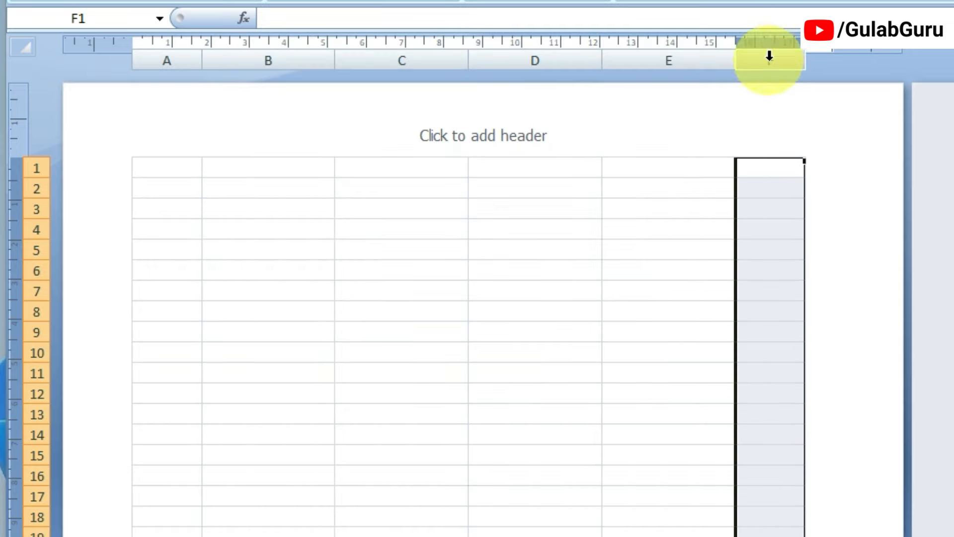
left_click(167, 59)
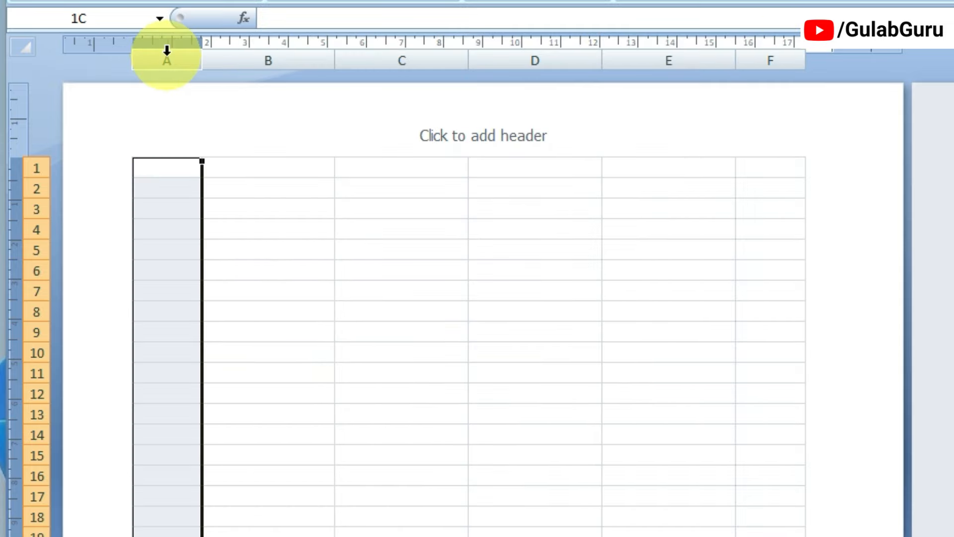
left_click(615, 307)
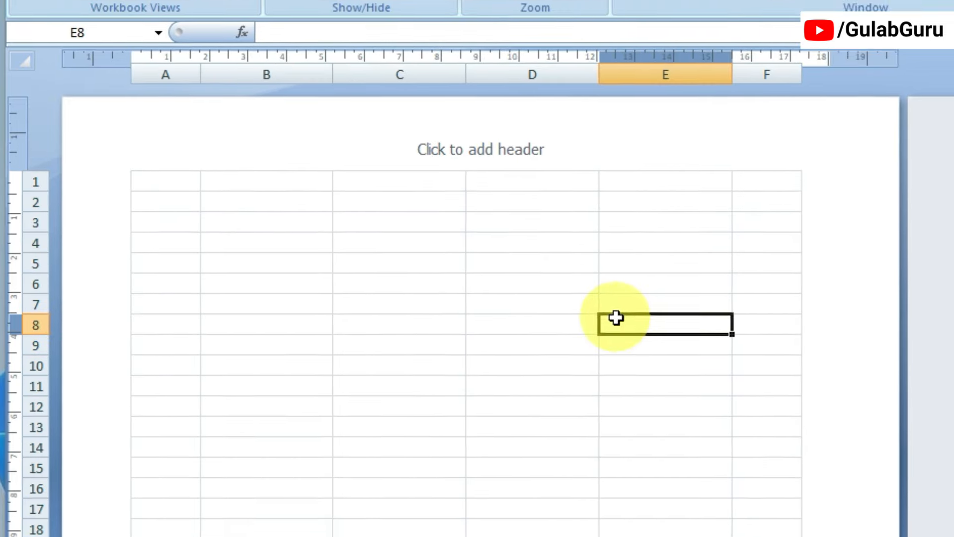
Merge and center cells B1:E1 and enter the company title "Asha Traders Pvt. Ltd"
left_click(269, 166)
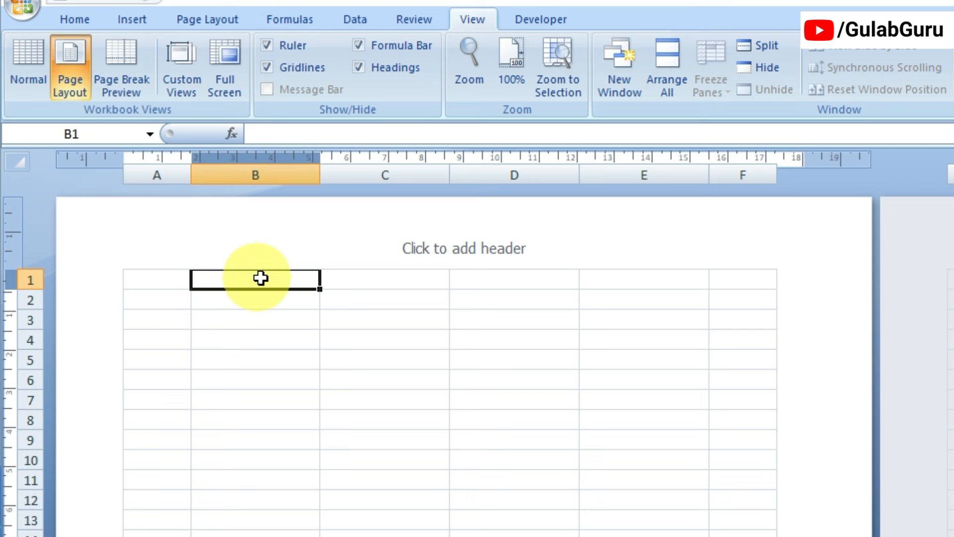
left_click_drag(260, 279, 631, 281)
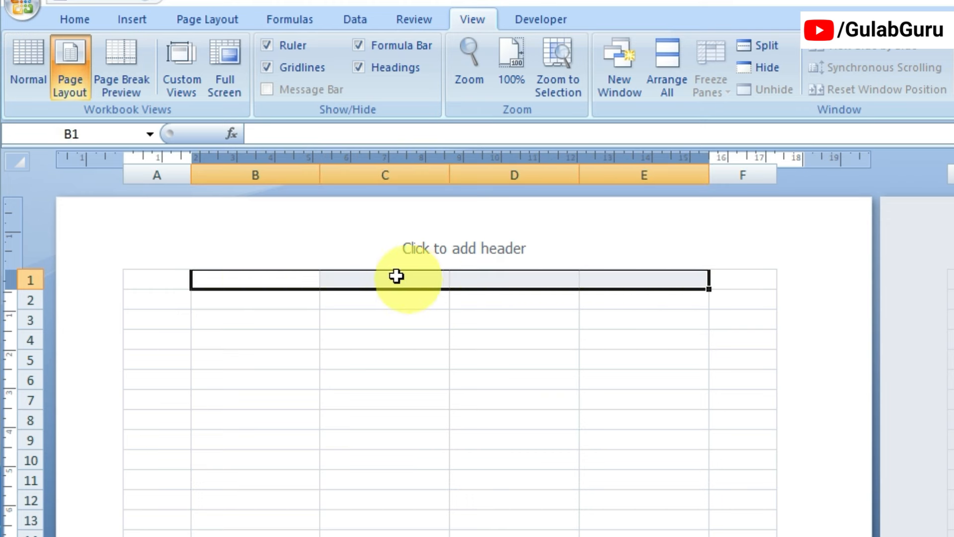
left_click(81, 19)
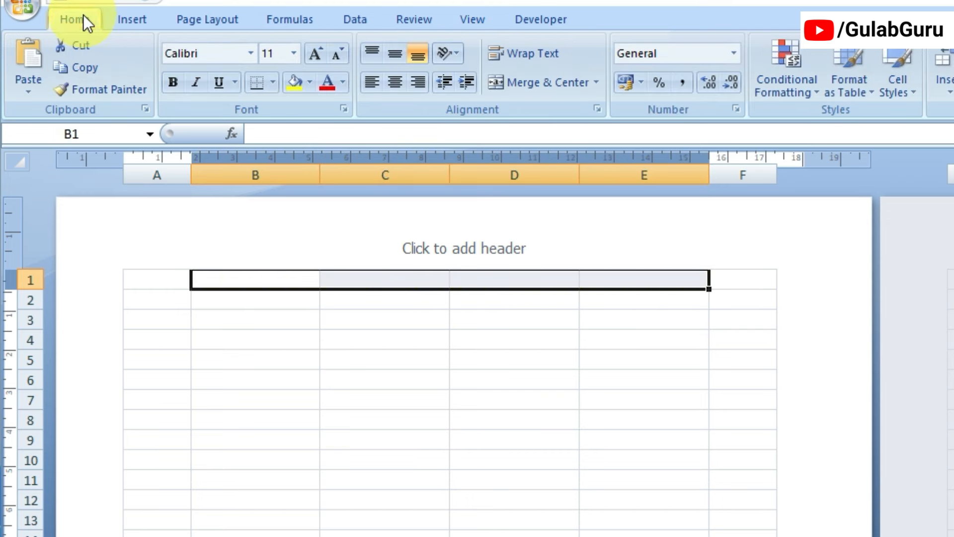
left_click(548, 81)
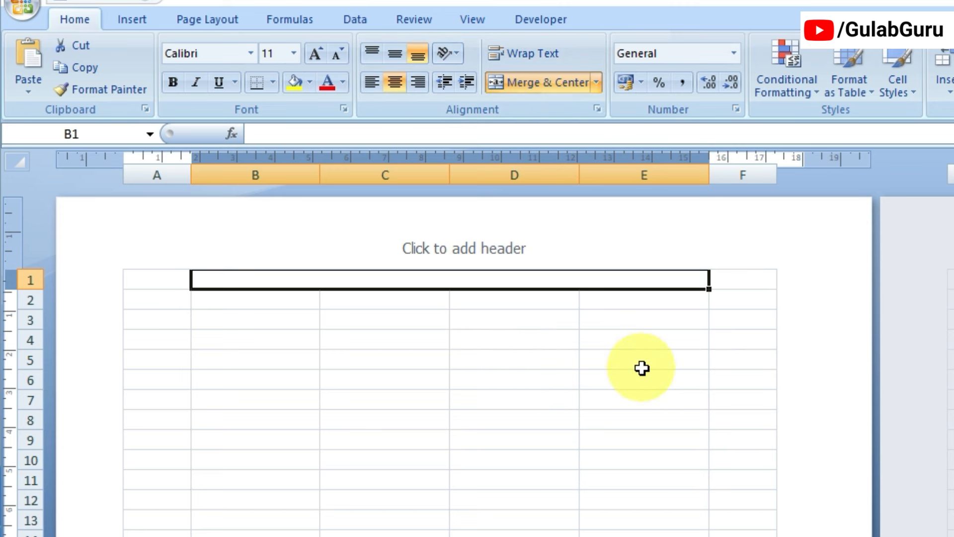
type("Asha ")
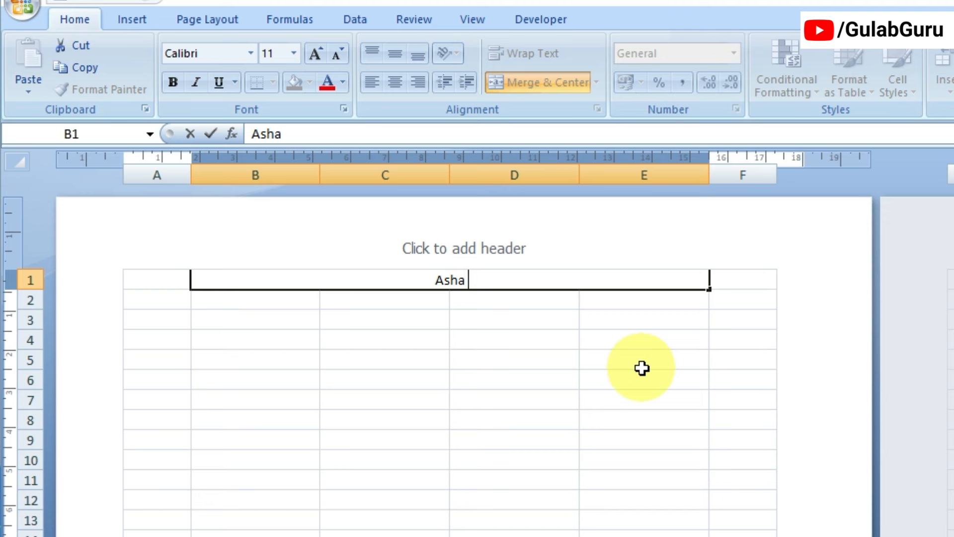
type("Traders Pv")
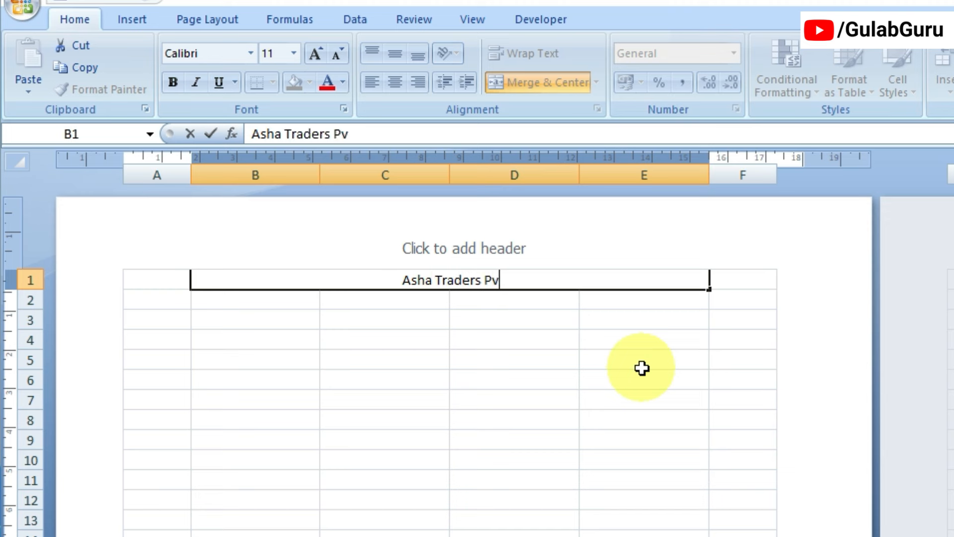
type("t. Ltd")
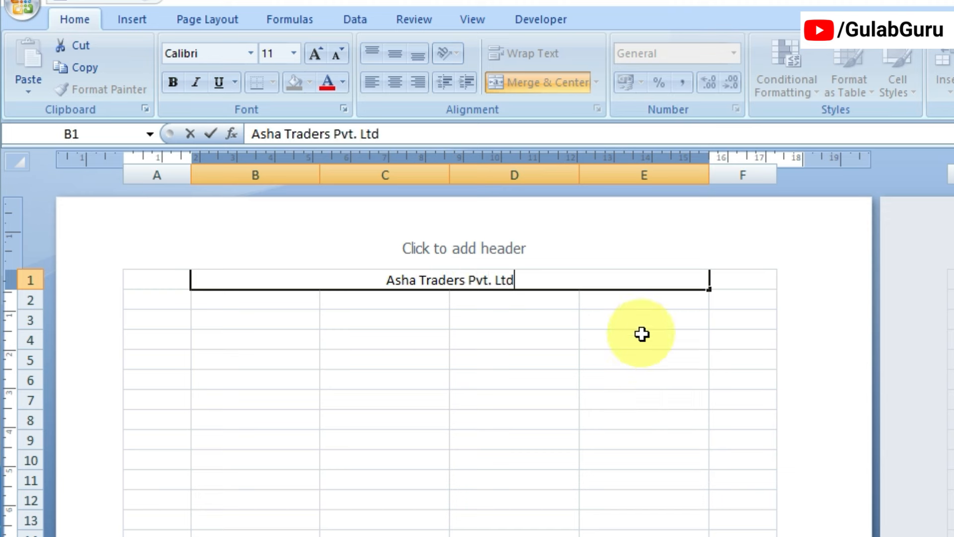
left_click(641, 334)
Format the company title in row 1 as bold Algerian at font size 20
left_click(497, 279)
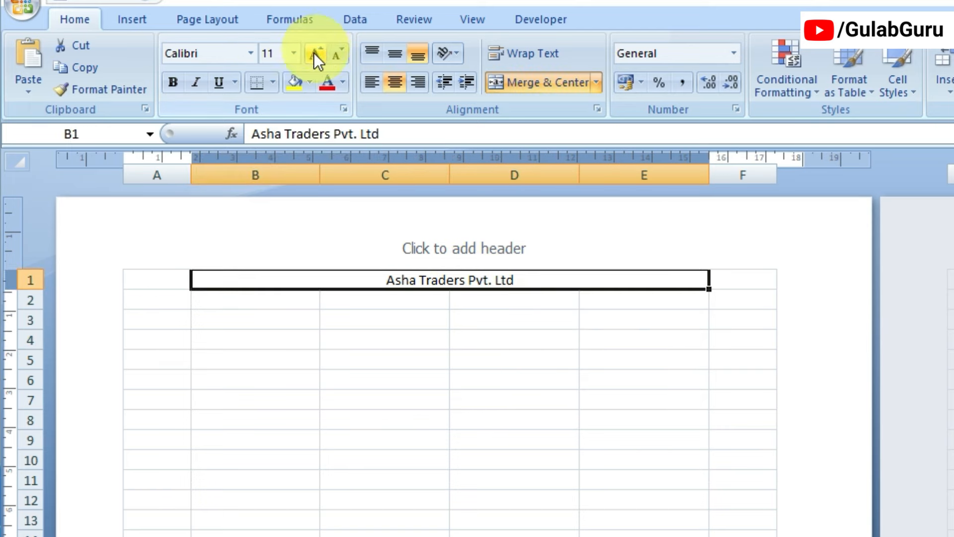
left_click(294, 53)
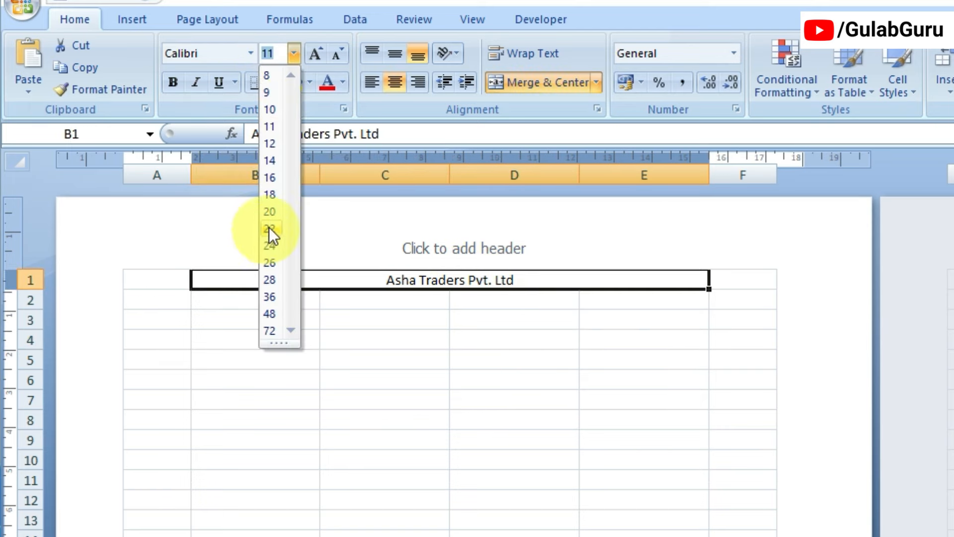
left_click(271, 214)
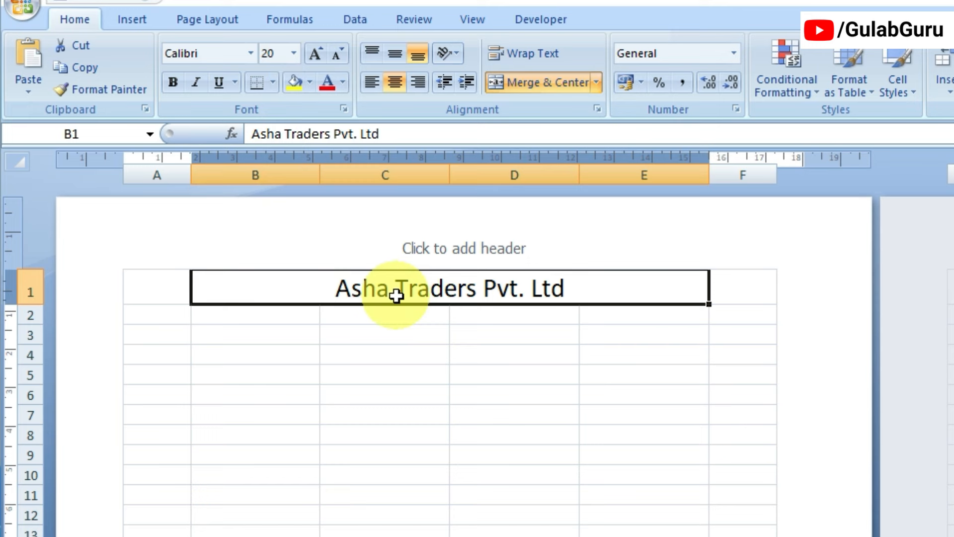
left_click(251, 53)
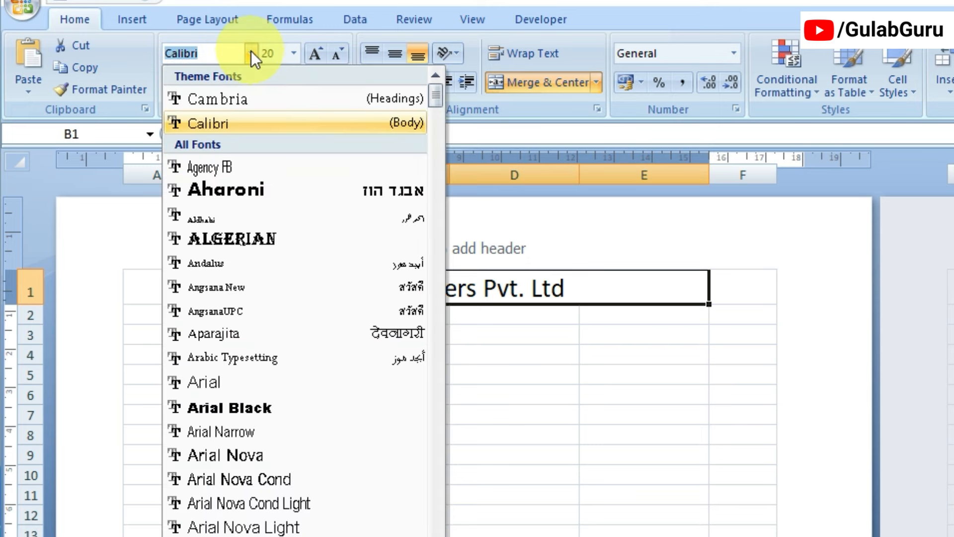
left_click(252, 234)
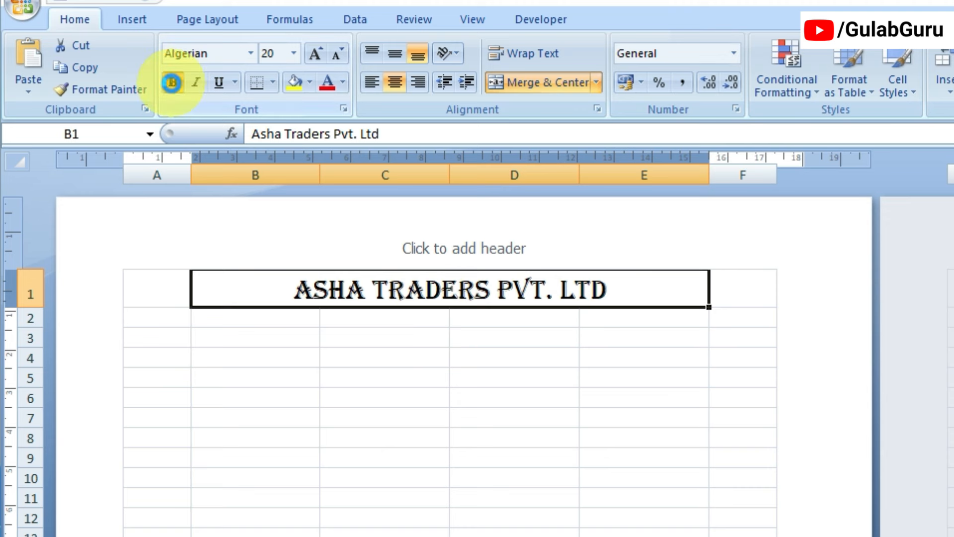
left_click(172, 83)
left_click(478, 304)
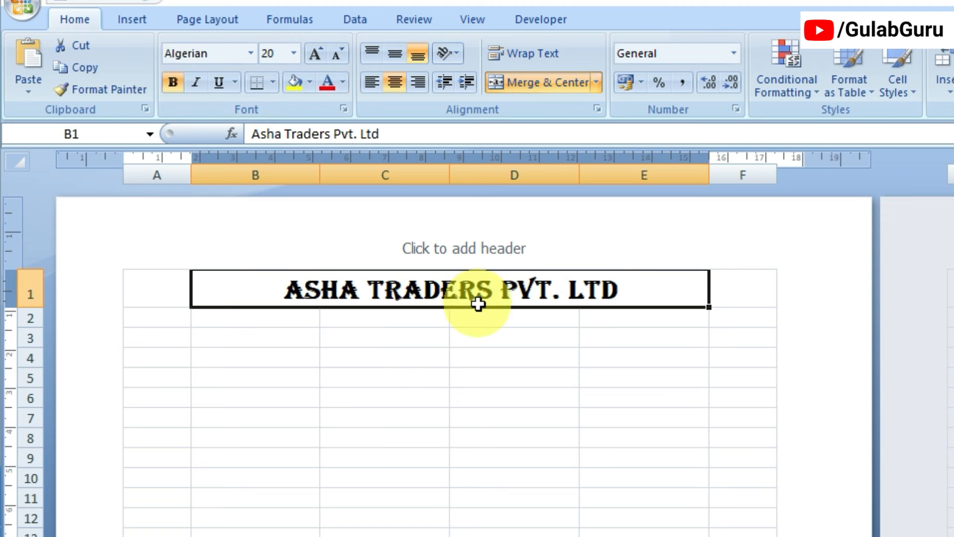
Merge and center cells B2:E2 and enter the company's address below the title
left_click_drag(249, 318, 634, 321)
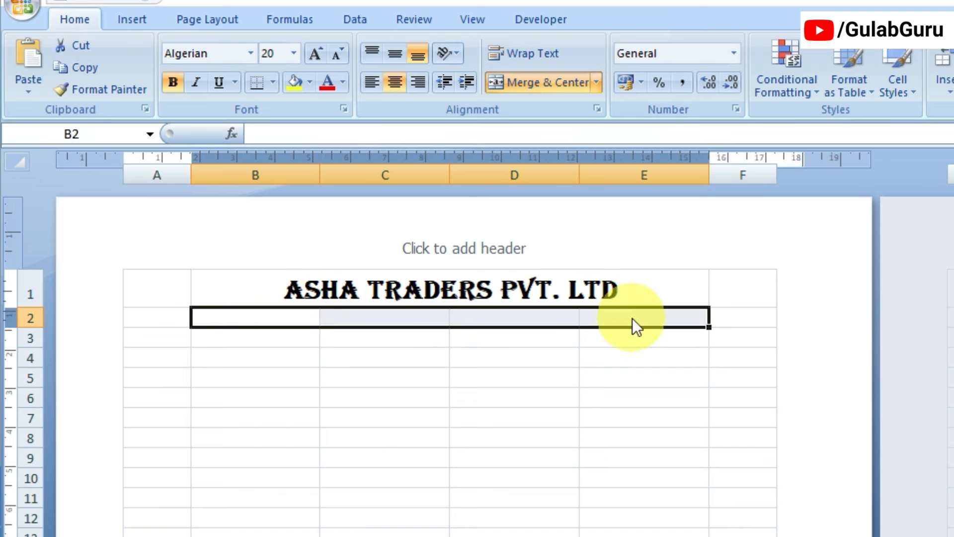
left_click(526, 86)
type("Ward No. 45 ?")
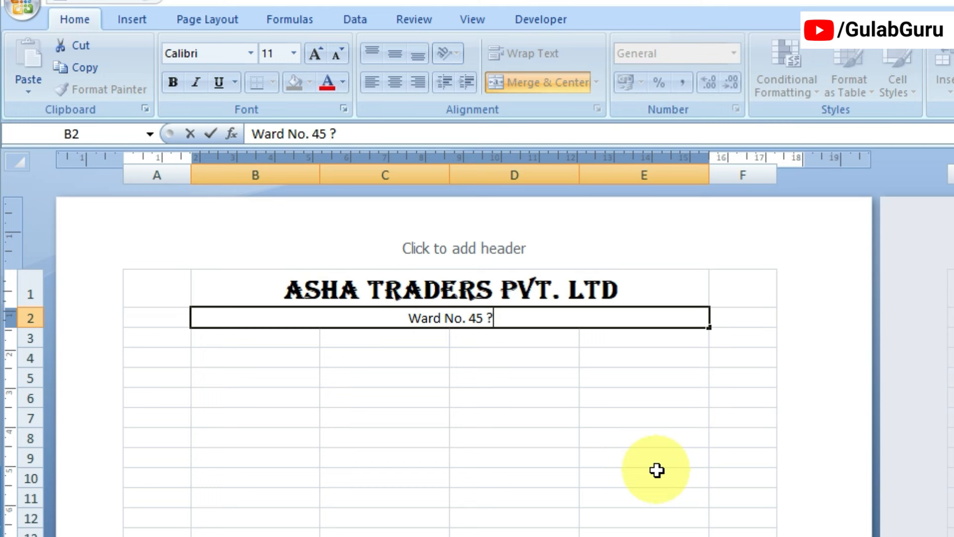
key("BackSpace")
type("/ Bansi")
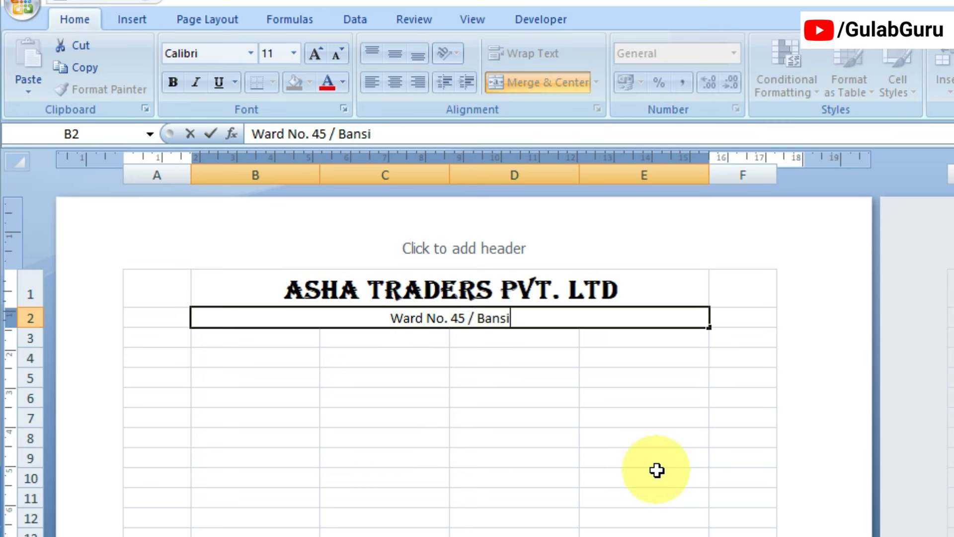
type(" Road Azamgarh UP.")
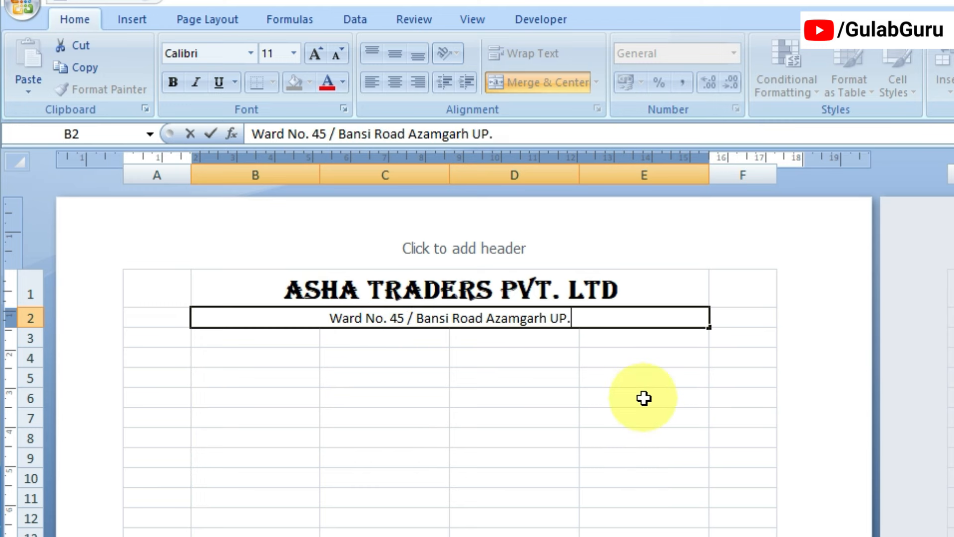
left_click(643, 398)
Set the font size of the address line in row 2 to 14
left_click(581, 320)
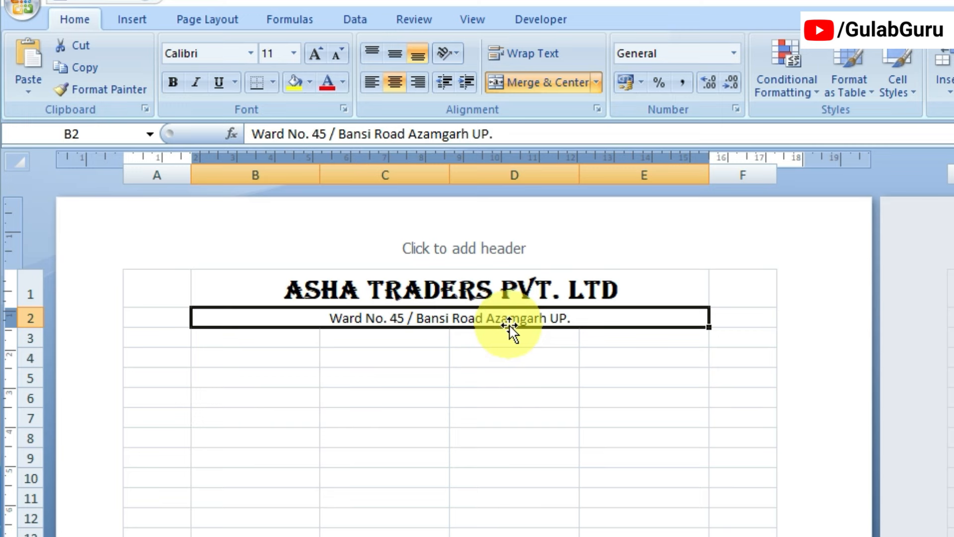
left_click(294, 52)
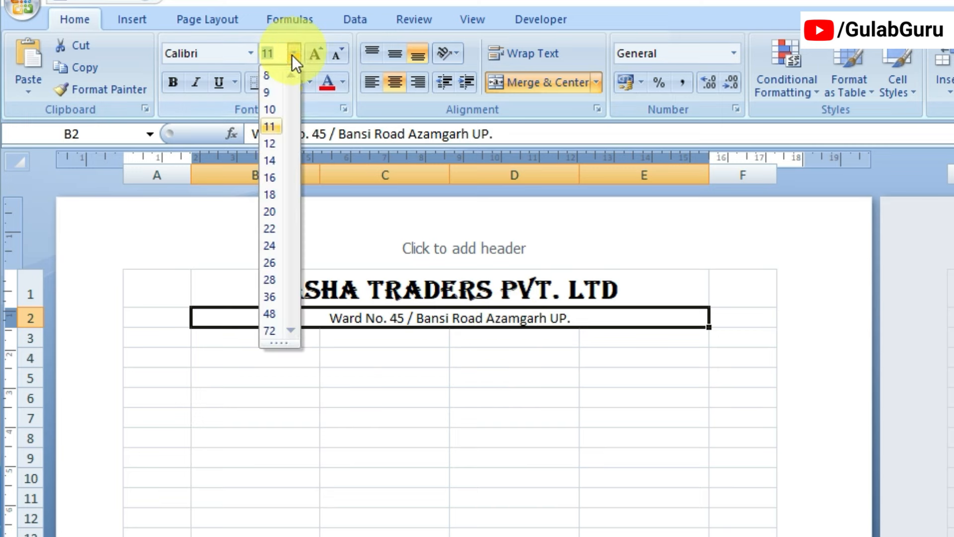
left_click(273, 158)
Merge and center cells B3:E3 and enter the heading "Monthly Salary Slip"
left_click(278, 343)
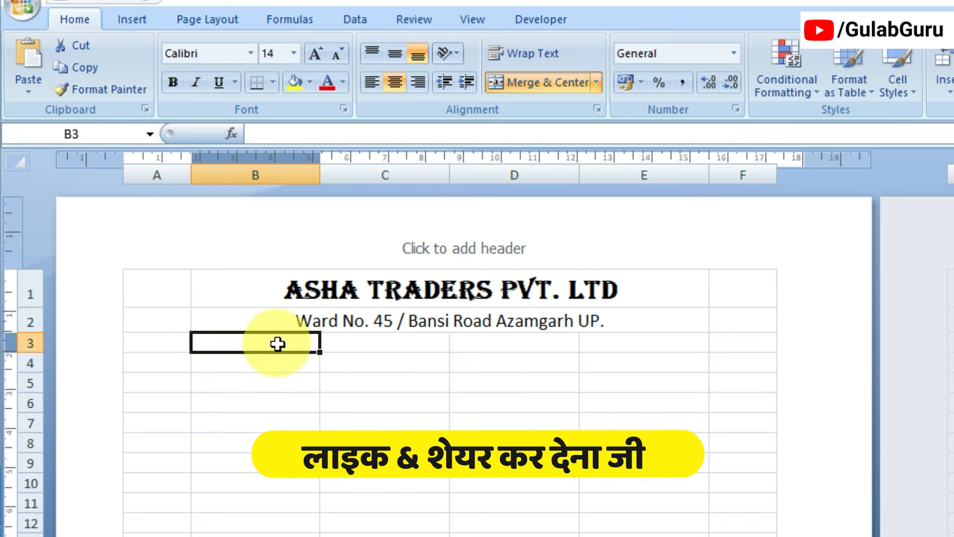
left_click_drag(277, 343, 628, 343)
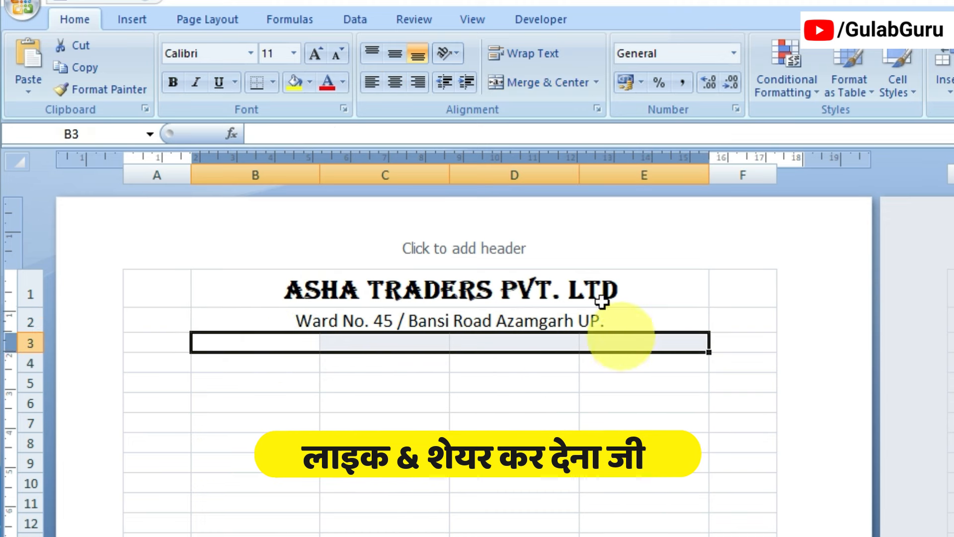
left_click(543, 85)
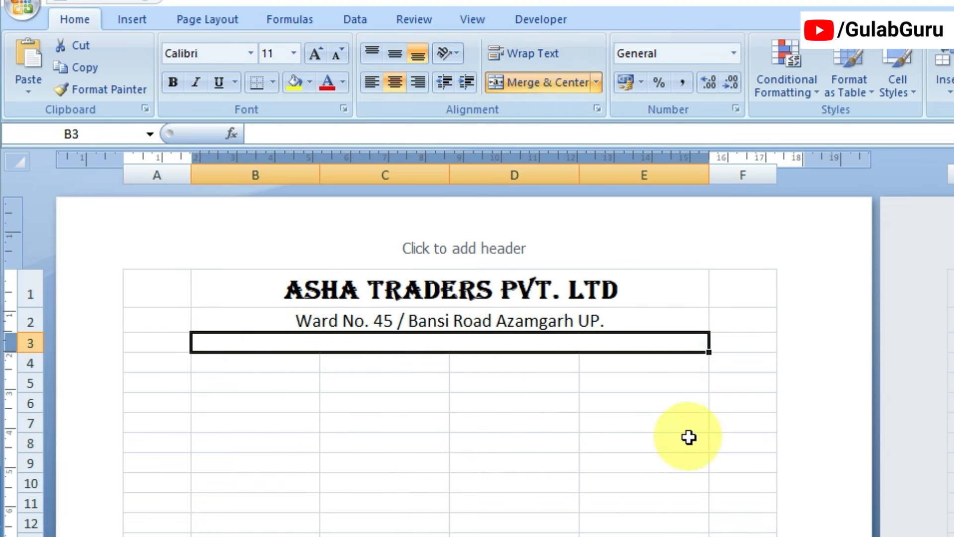
type("Monthly S")
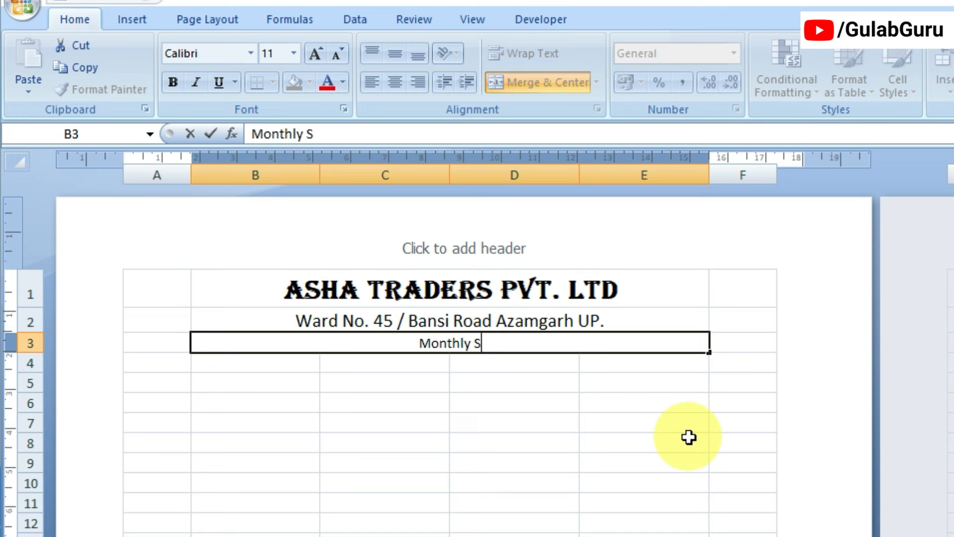
type("alary Slip")
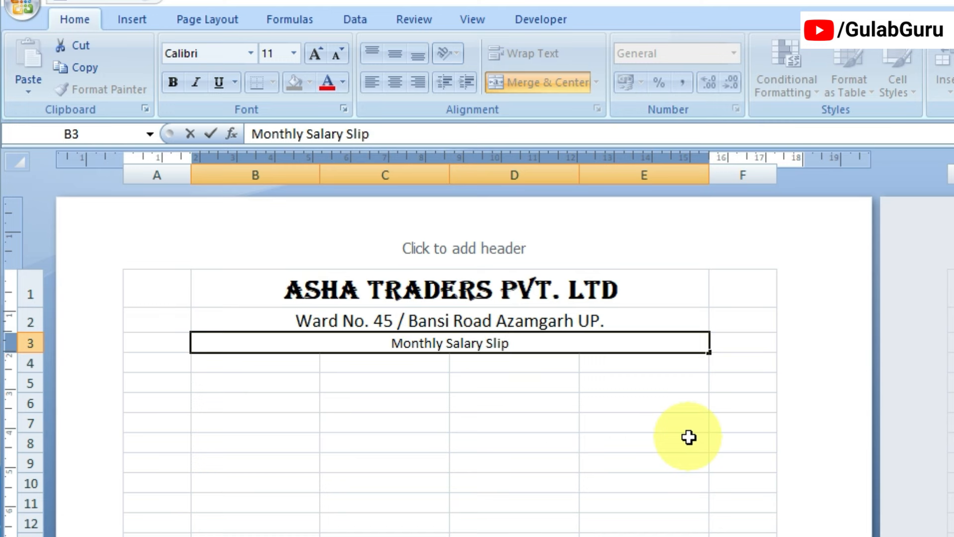
left_click(688, 437)
Set the font size of the "Monthly Salary Slip" heading to 16
left_click(517, 345)
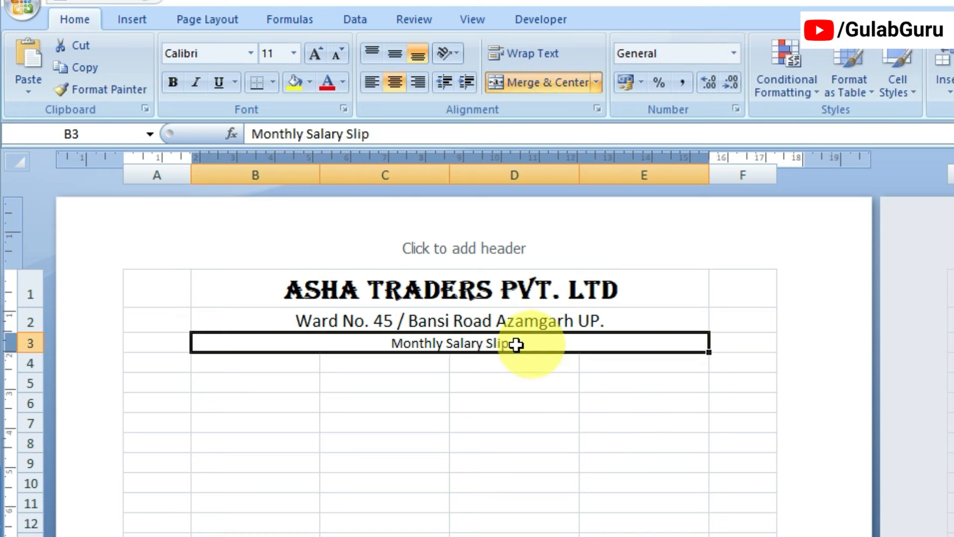
left_click(296, 54)
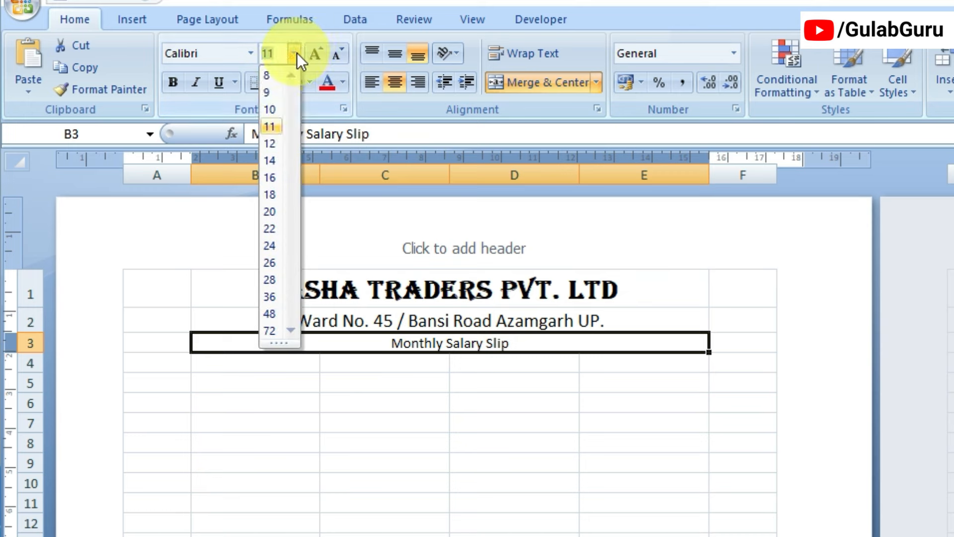
left_click(273, 177)
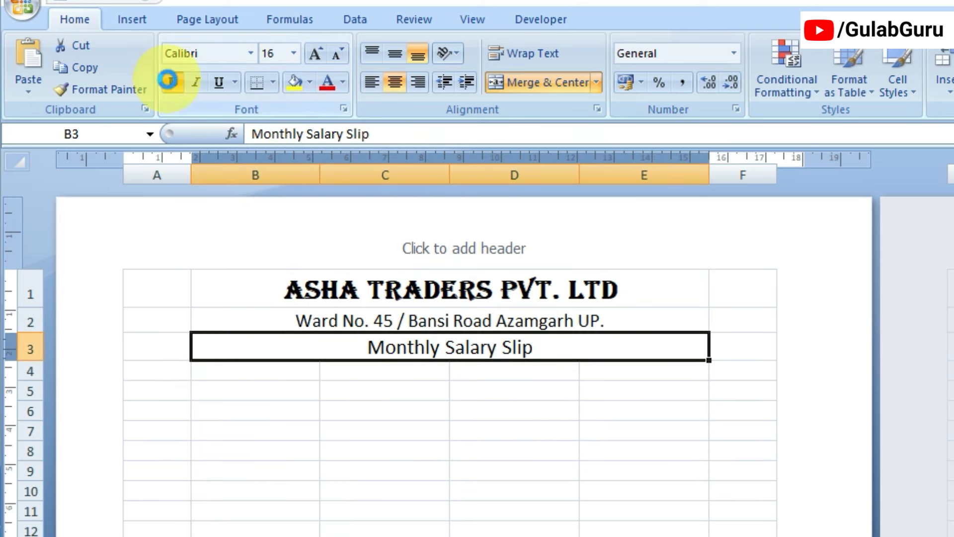
Make the "Monthly Salary Slip" heading in row 3 bold
left_click(168, 80)
left_click(248, 53)
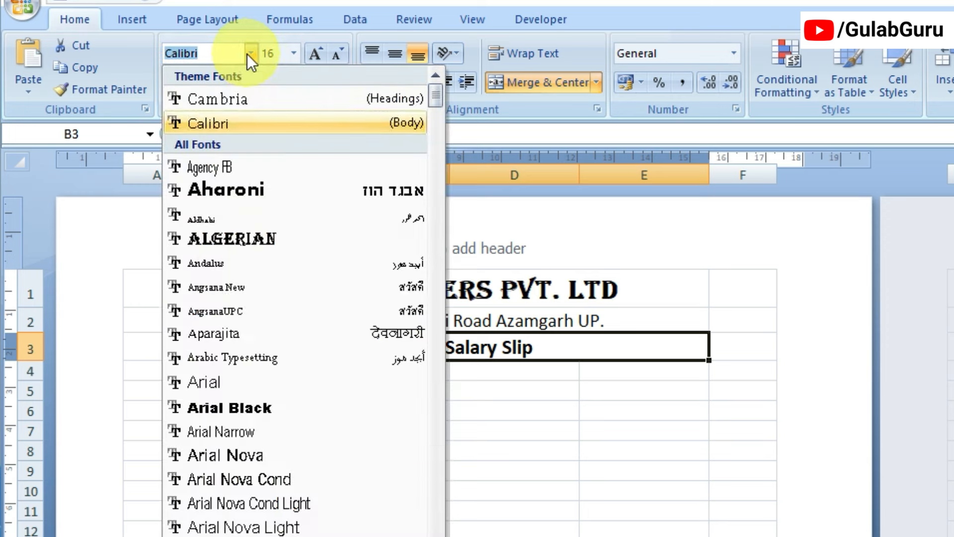
left_click(548, 377)
left_click(522, 374)
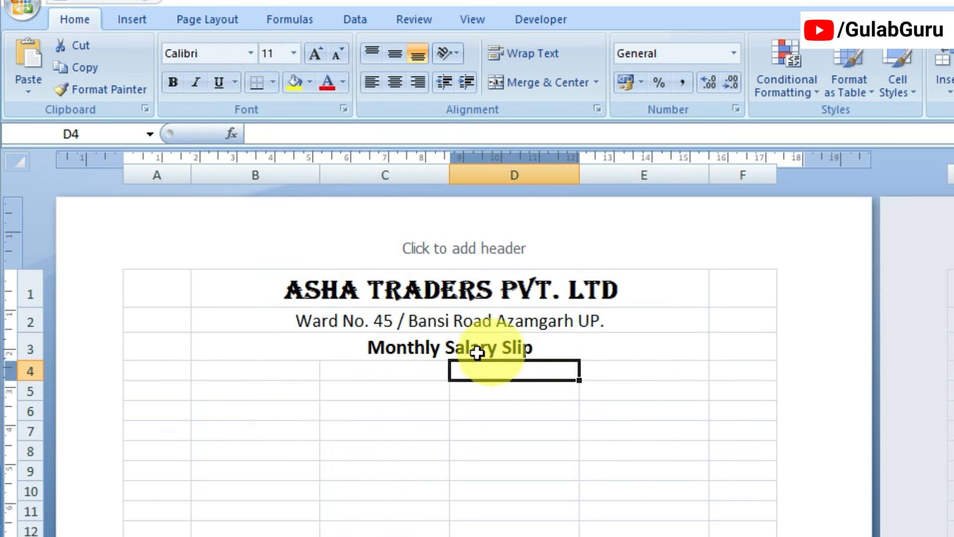
Add a thick bottom border to the merged "Monthly Salary Slip" heading cell
left_click(477, 352)
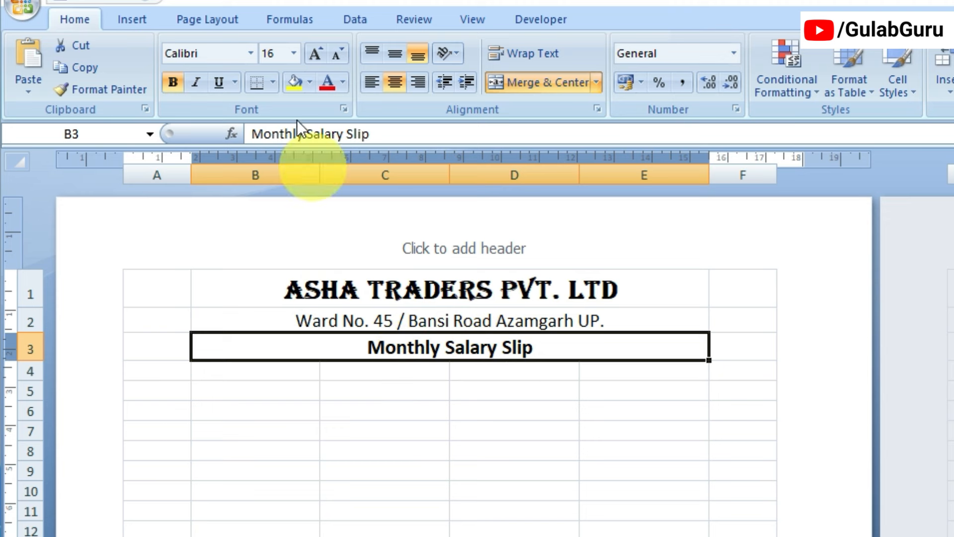
left_click(273, 81)
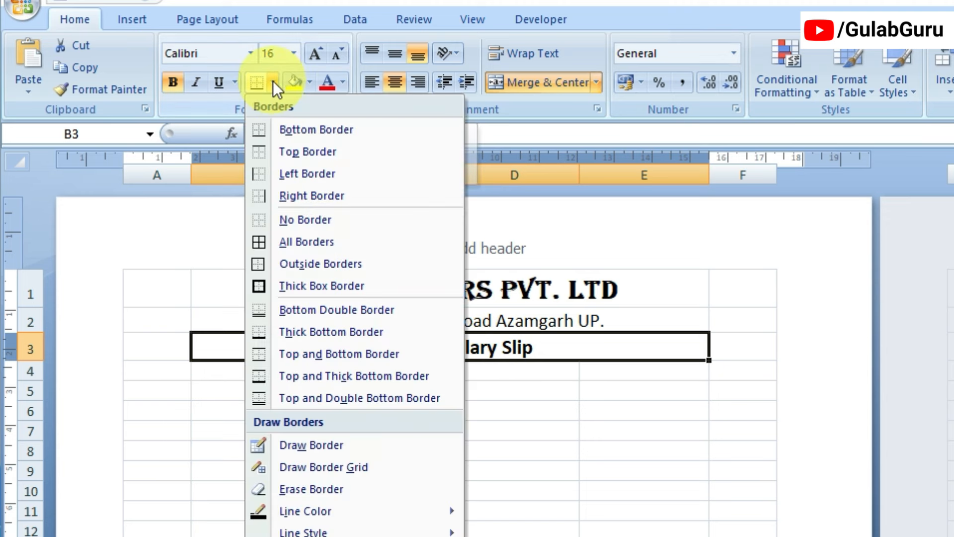
left_click(300, 334)
left_click(739, 437)
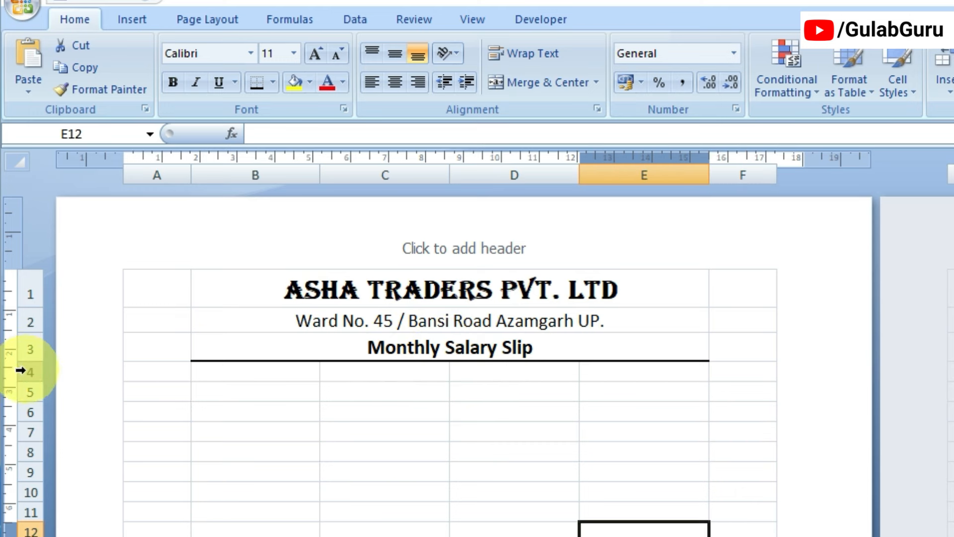
Leave row 4 blank and enter the labels "Employee ID" in B5 and "Designation" in B6
left_click(19, 370)
left_click(233, 395)
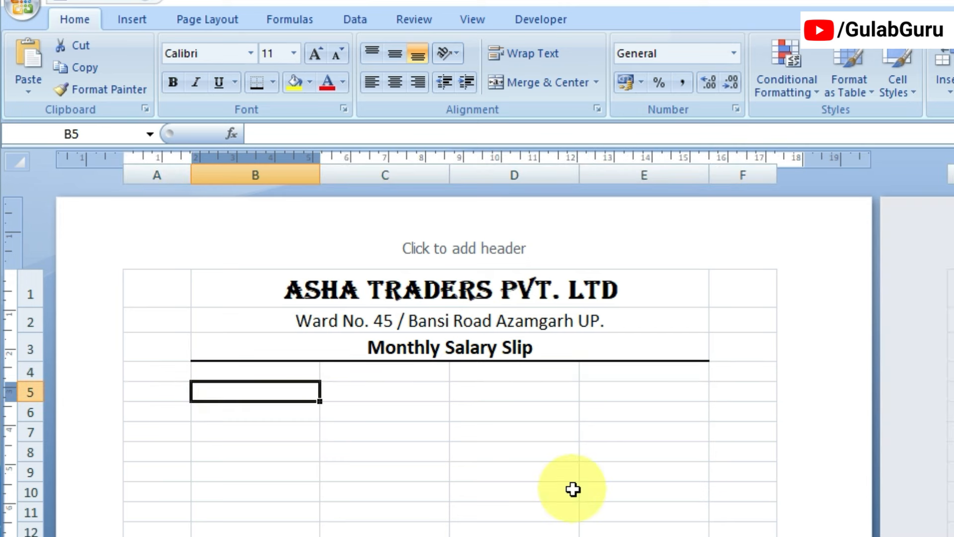
type("Employee ID")
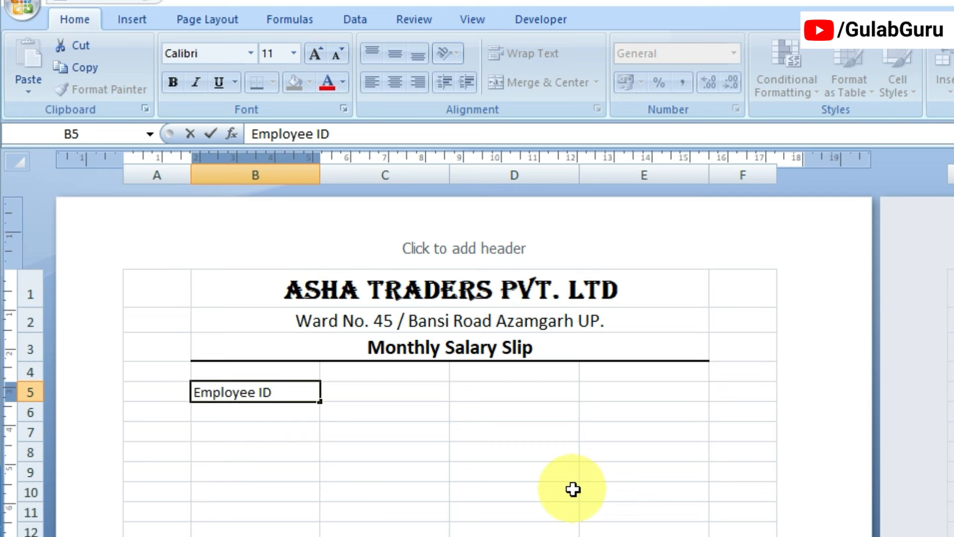
key("Return")
type("De")
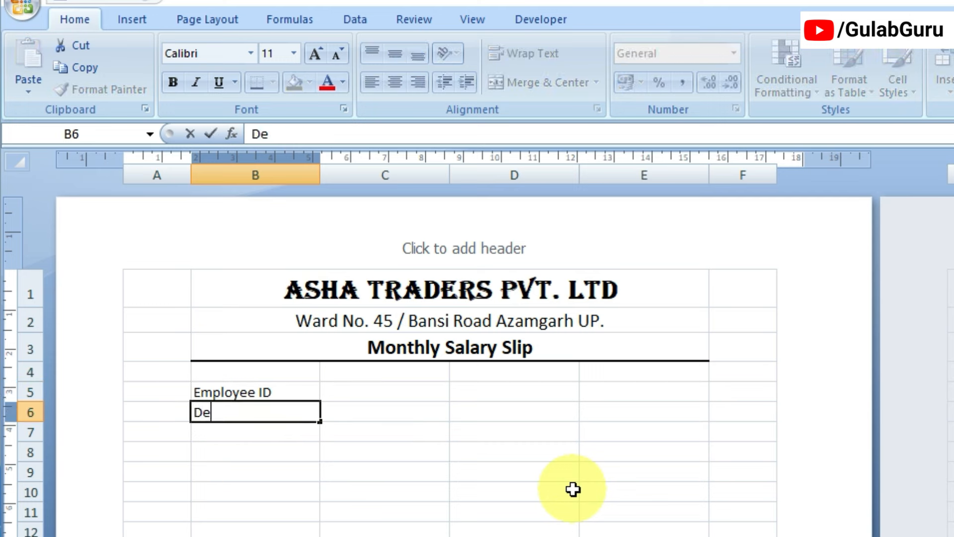
type("signation")
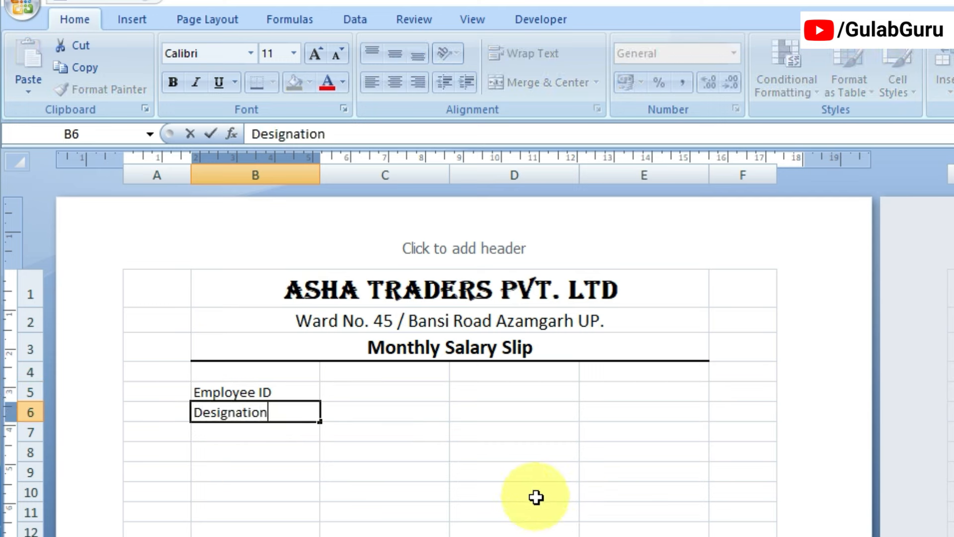
Enter the labels "Employee Name" in D5 and "Month & Year" in D6
left_click(519, 391)
type("Em")
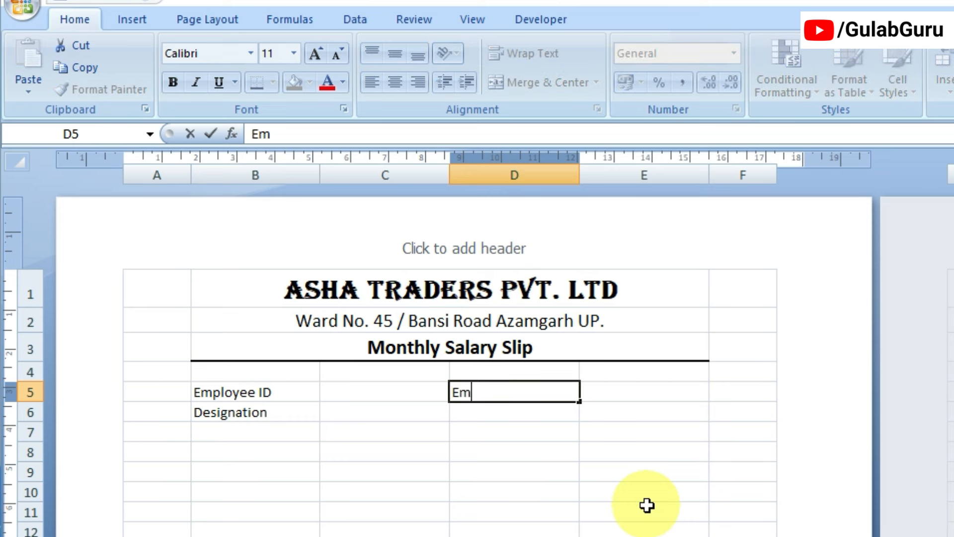
type("ployee Name")
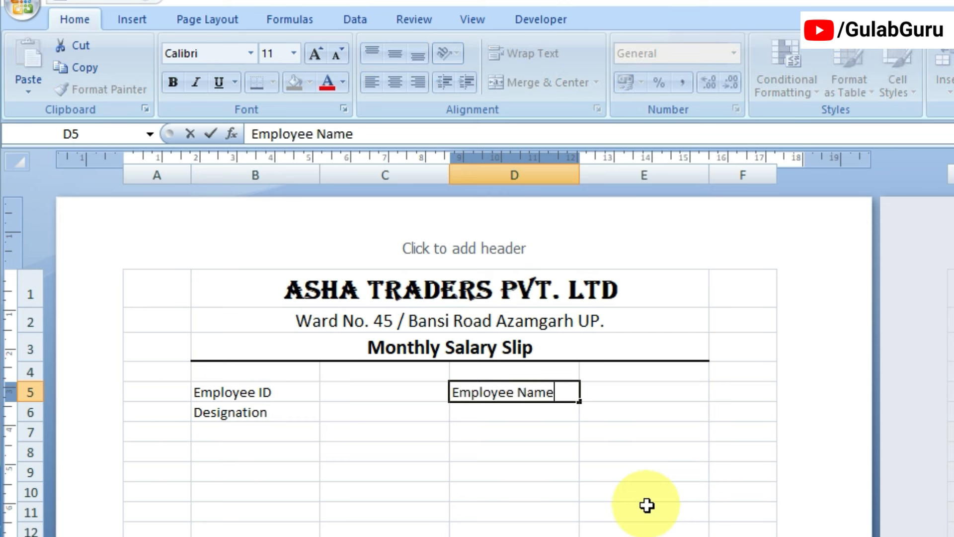
key("Return")
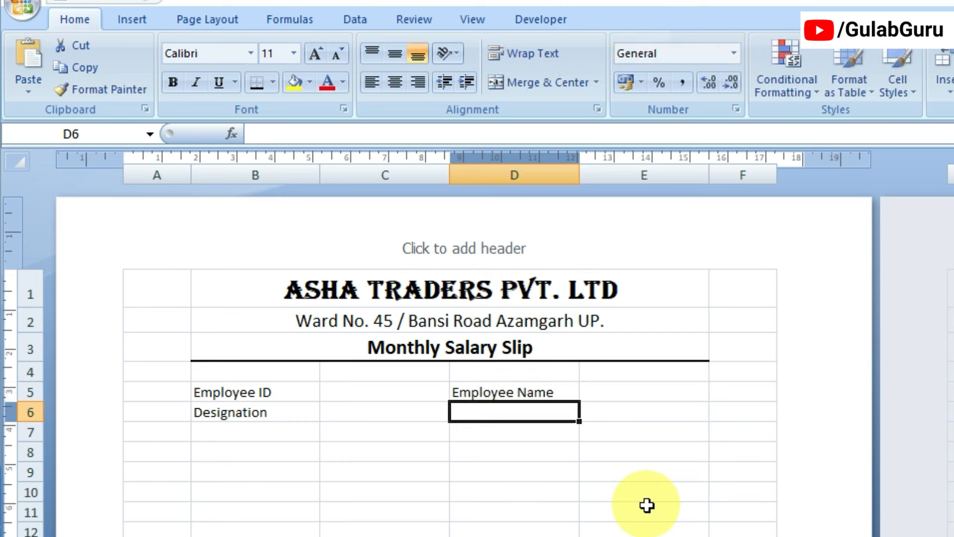
type("Mon")
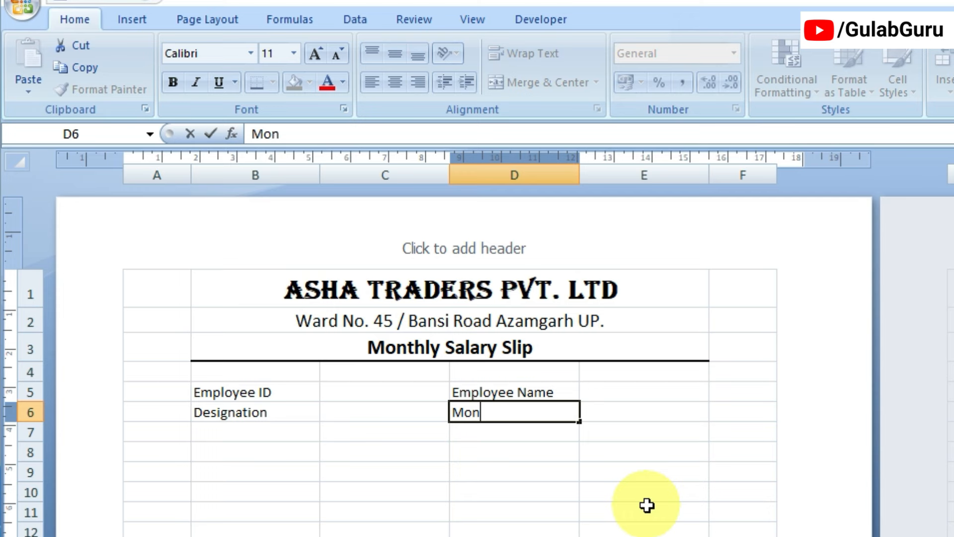
type("th & Year")
left_click(647, 506)
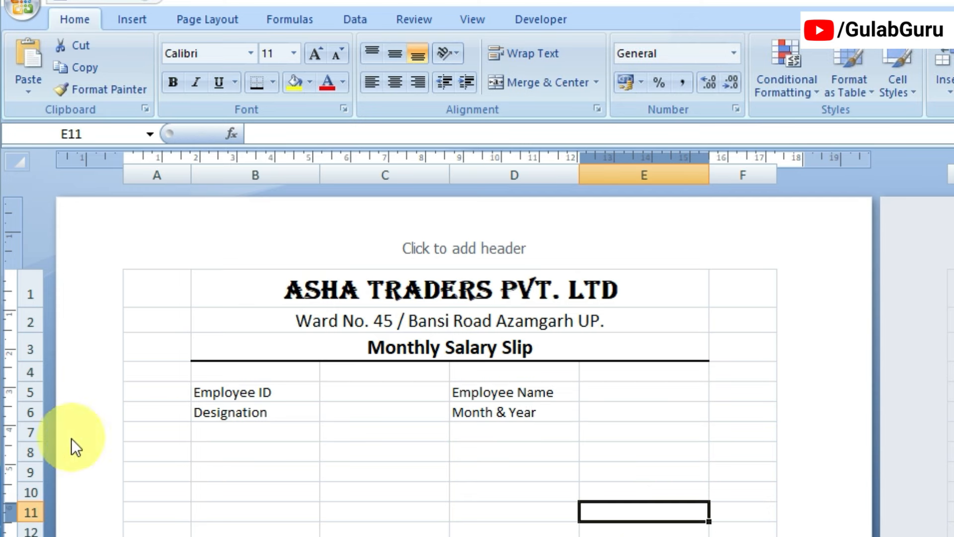
Leave row 7 blank, merge and center cells B8:C8, and enter the section heading "Income"
left_click(29, 435)
left_click(229, 436)
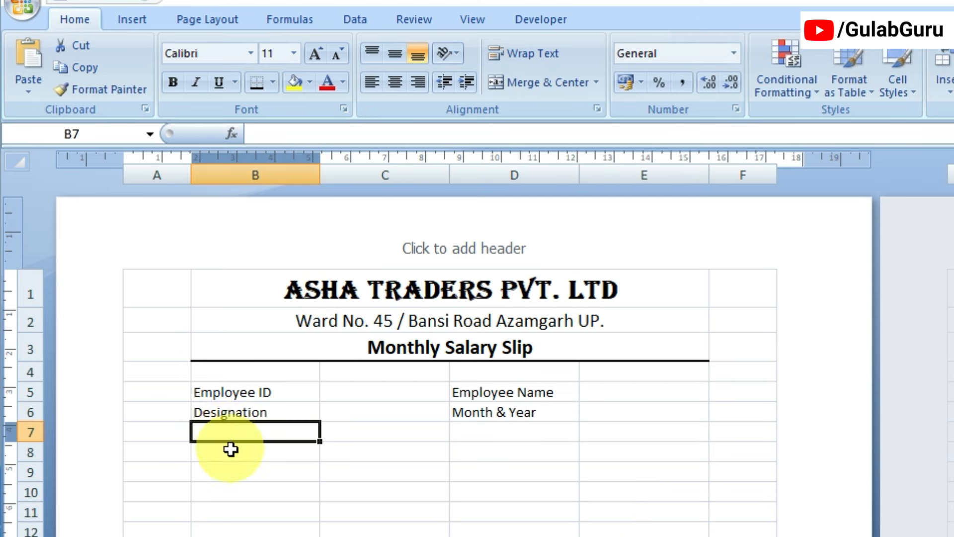
left_click(232, 451)
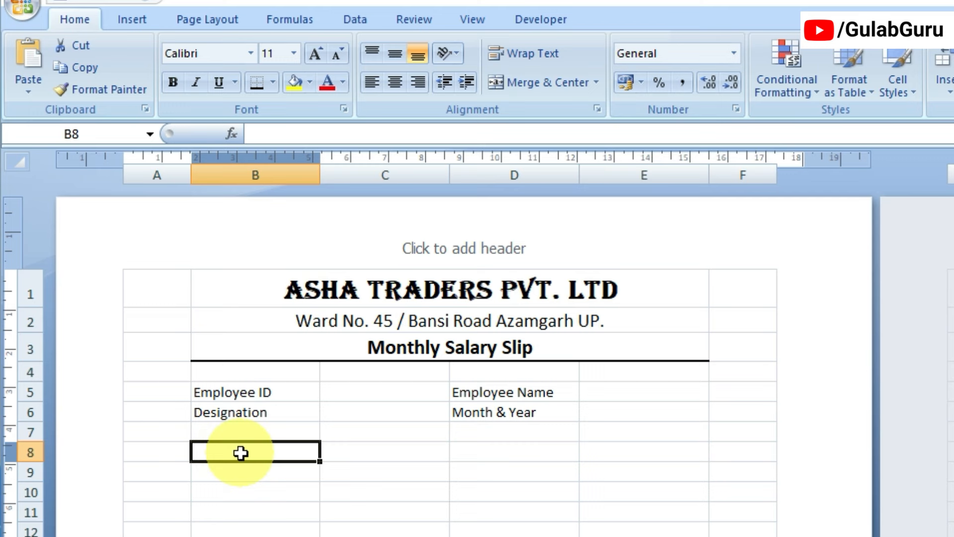
left_click_drag(234, 452, 345, 452)
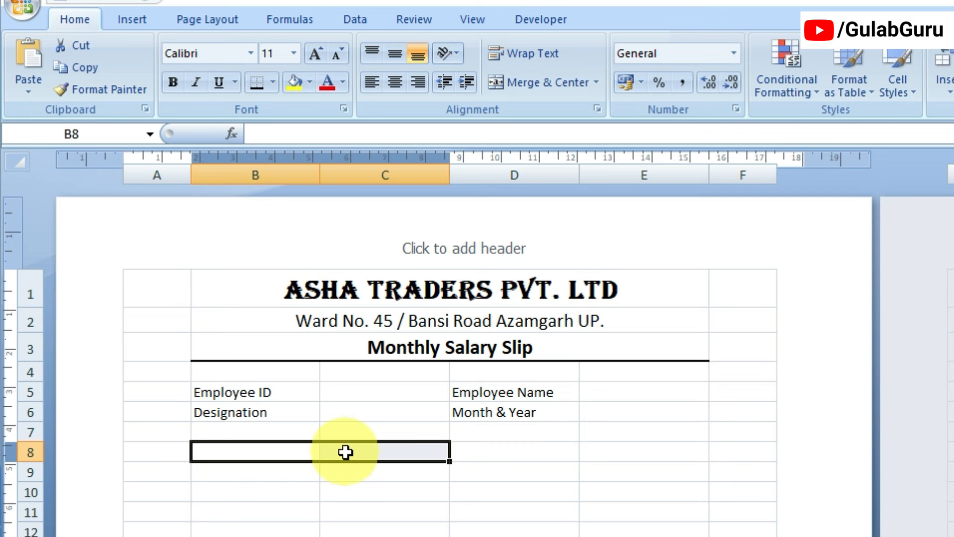
left_click(546, 83)
key("F2")
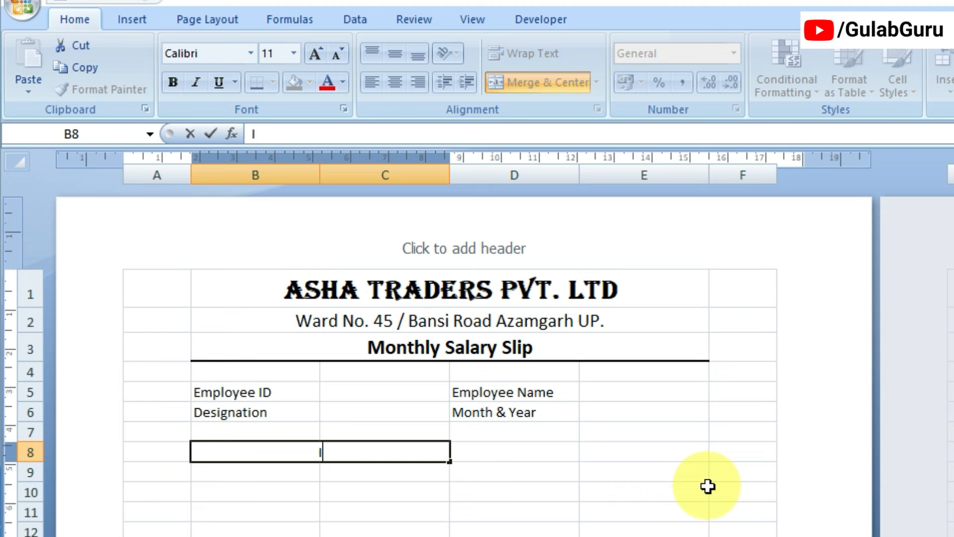
type("Income")
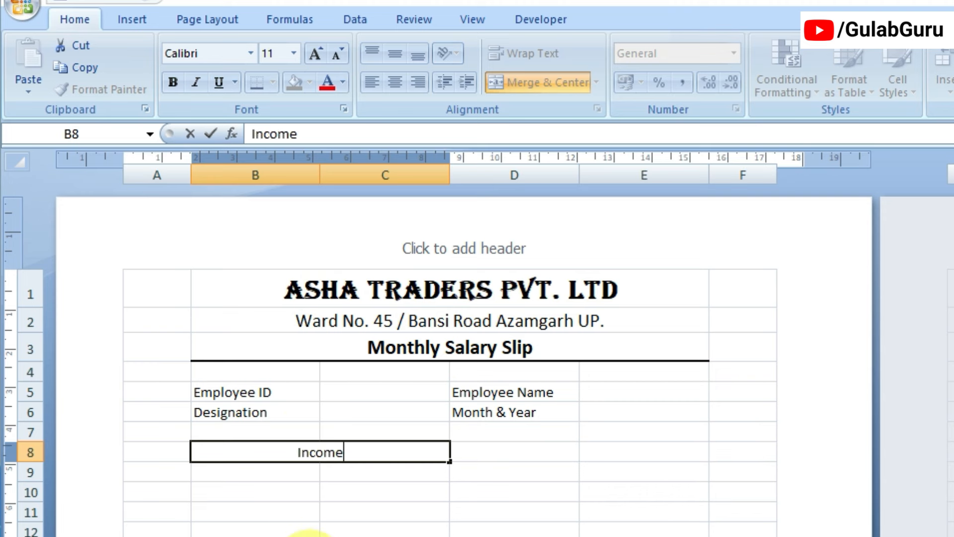
Merge and center cells D8:E8 and enter the section heading "Deduction"
left_click_drag(492, 455, 650, 454)
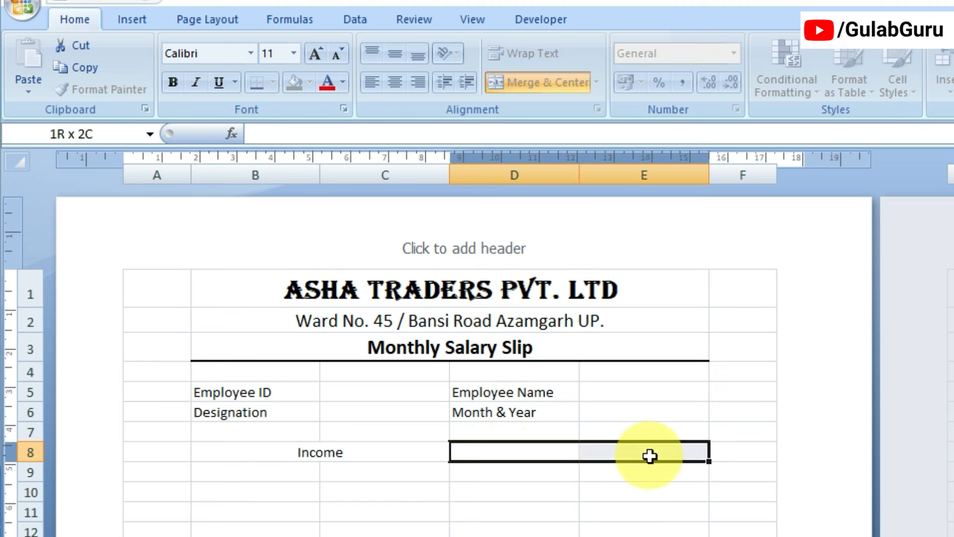
left_click(546, 82)
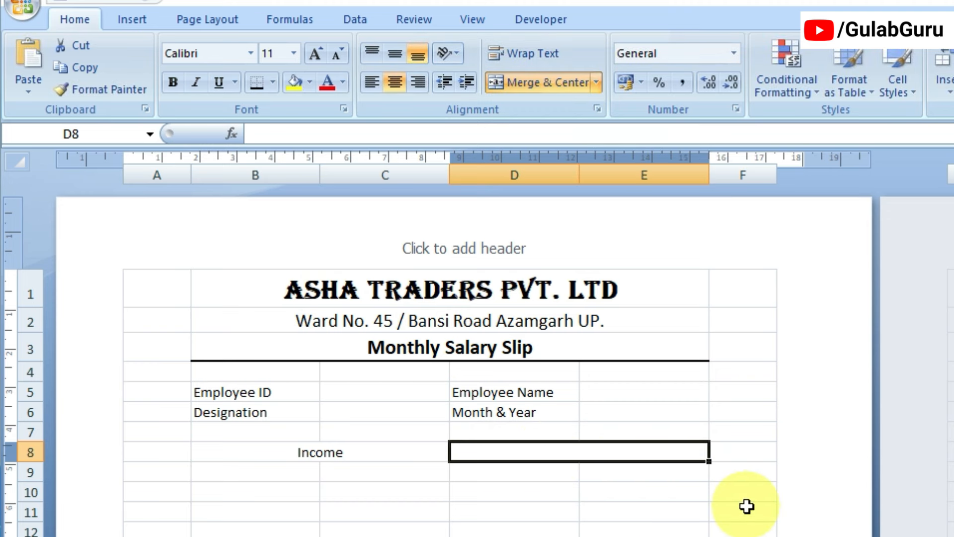
type("Deduction")
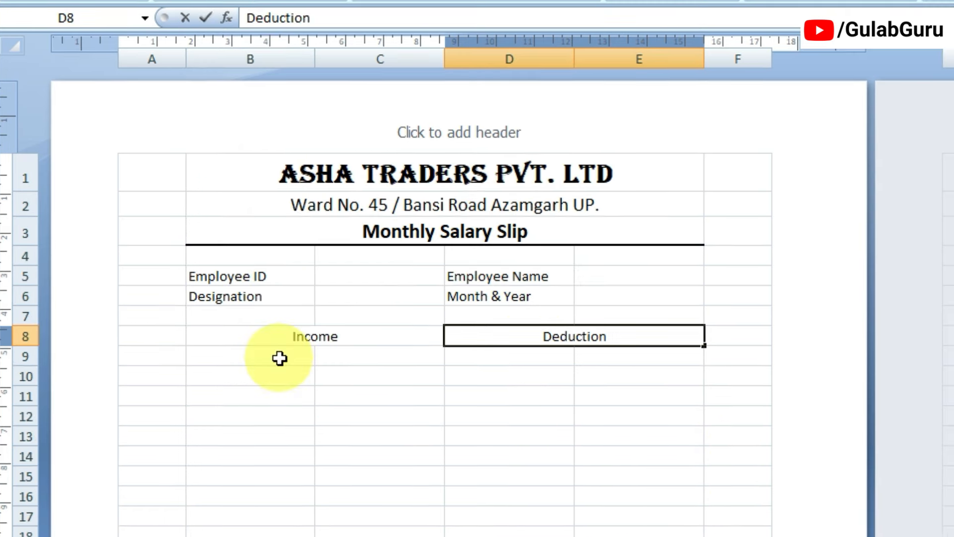
List the income labels Basic Salary, DA, TA, HRA and Gross Salary in cells B9 to B13
left_click(269, 472)
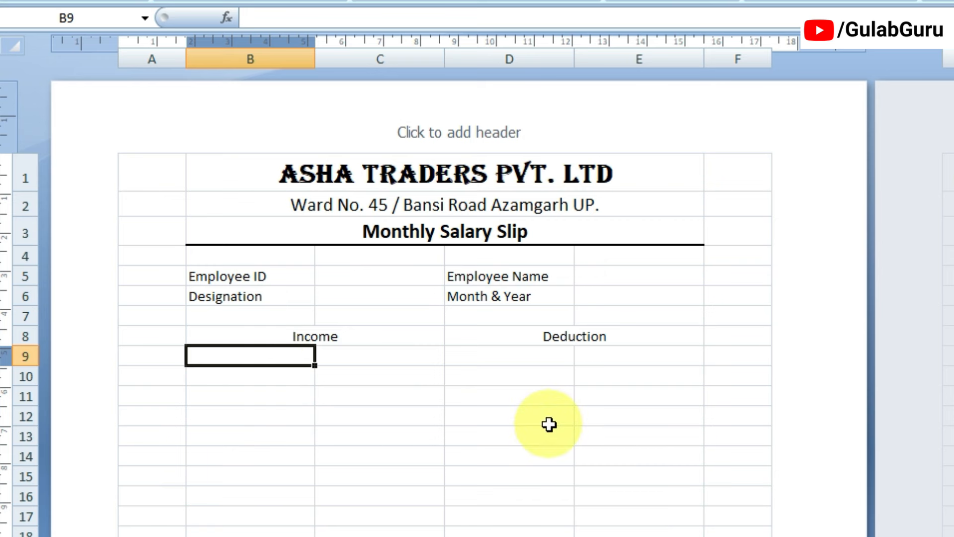
type("Ba")
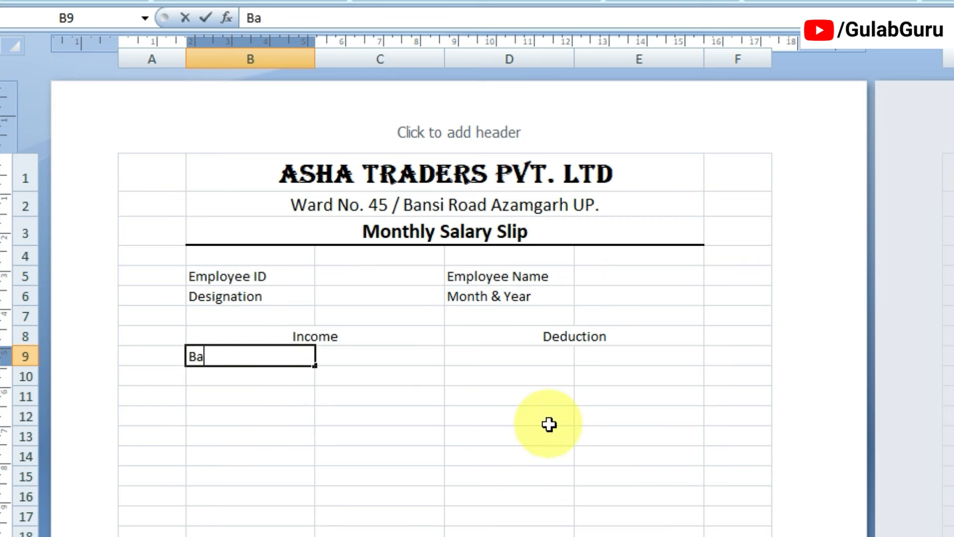
type("sic Salary")
key("Return")
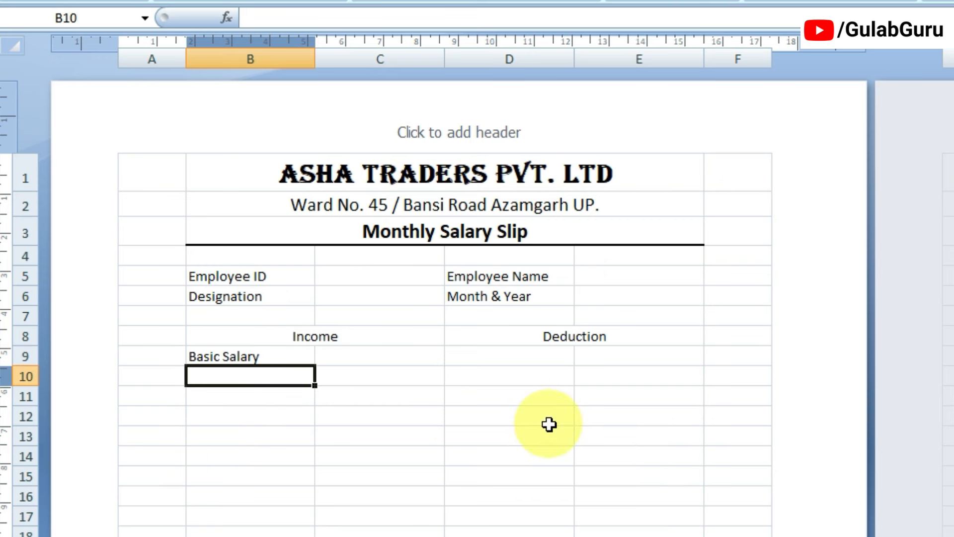
type("DA")
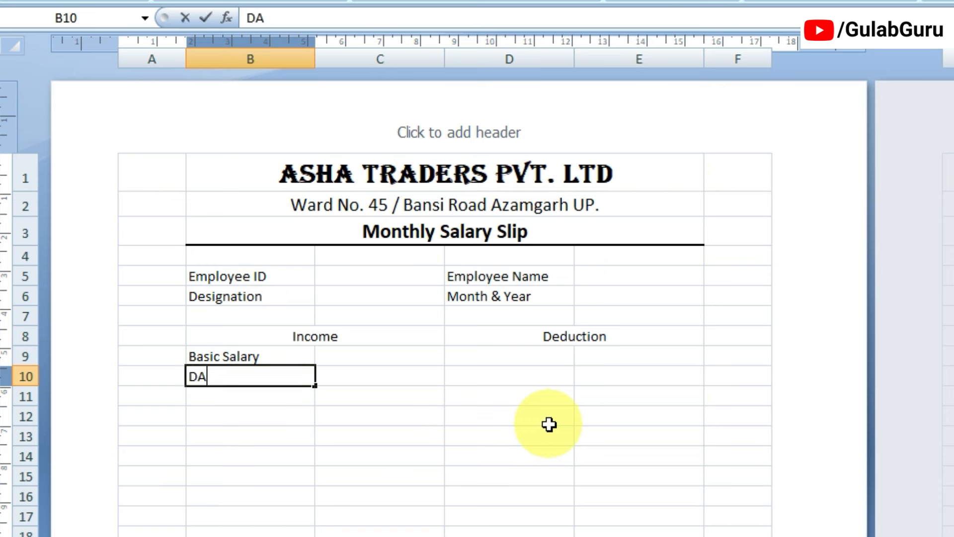
key("Return")
type("TA")
key("Return")
type("HRA")
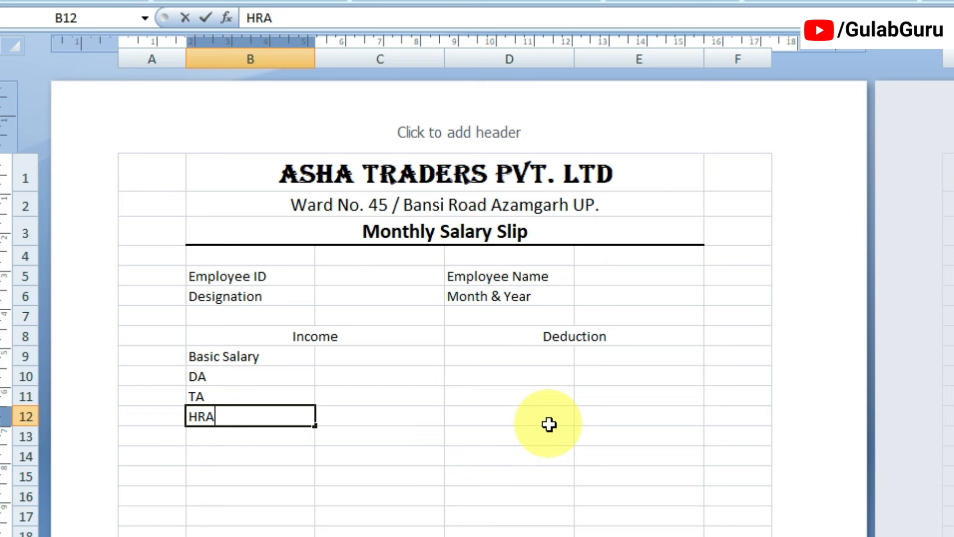
key("Return")
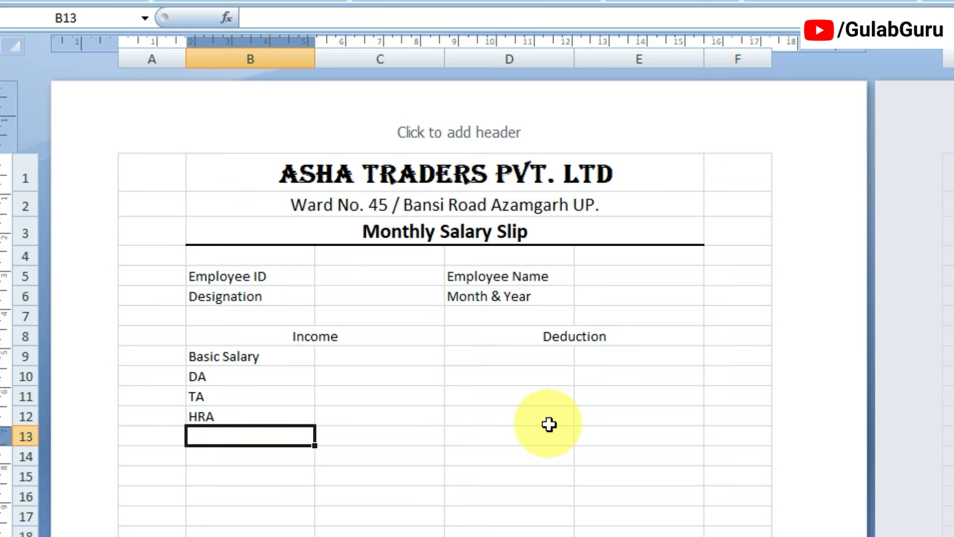
type("Gross ")
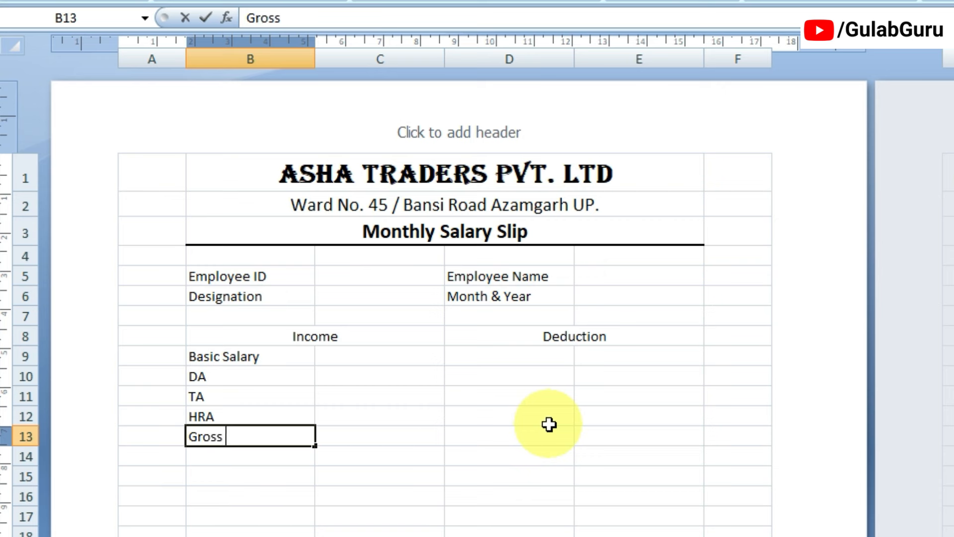
type("Salary")
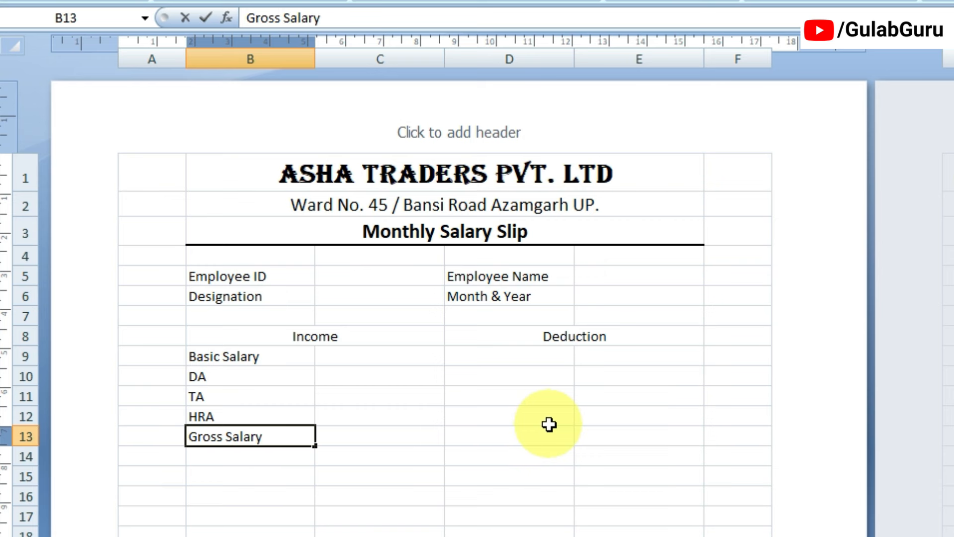
List the deduction labels P.F., E.S.I, Advance and Tax in cells D9 to D12
left_click(531, 358)
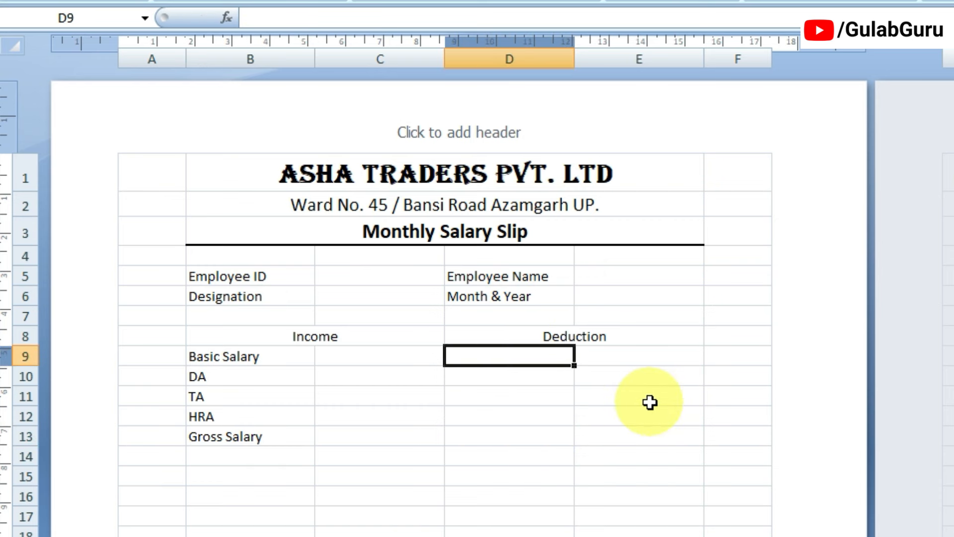
type("P.F.")
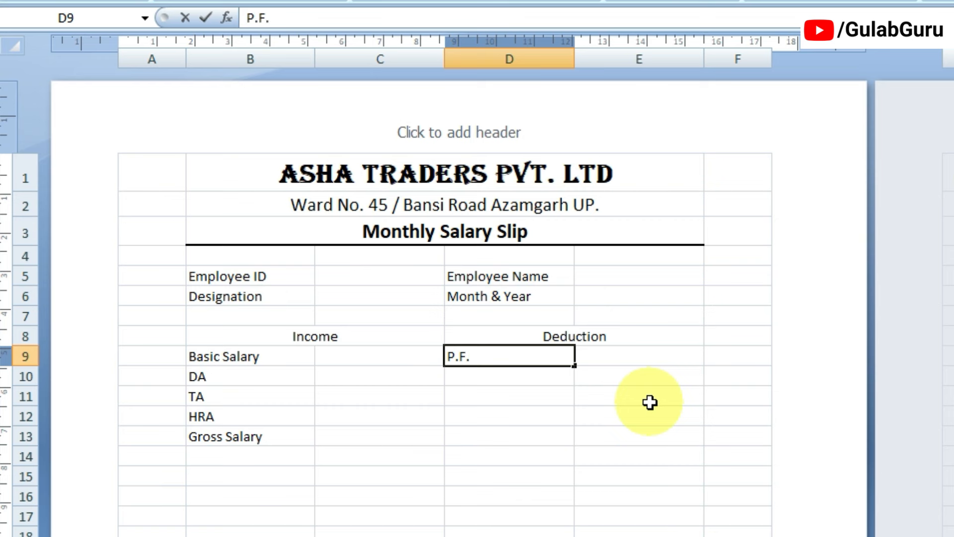
key("Return")
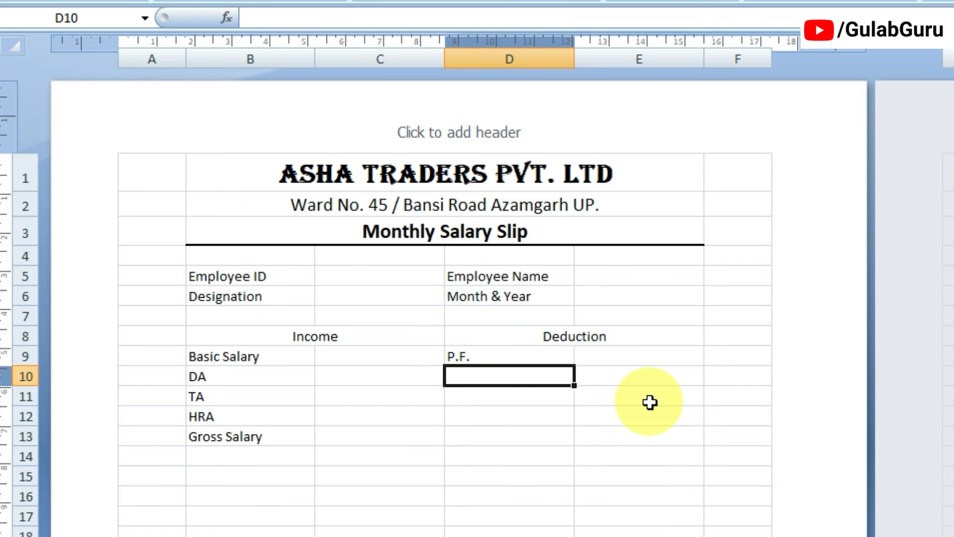
type("E.S.I")
key("Return")
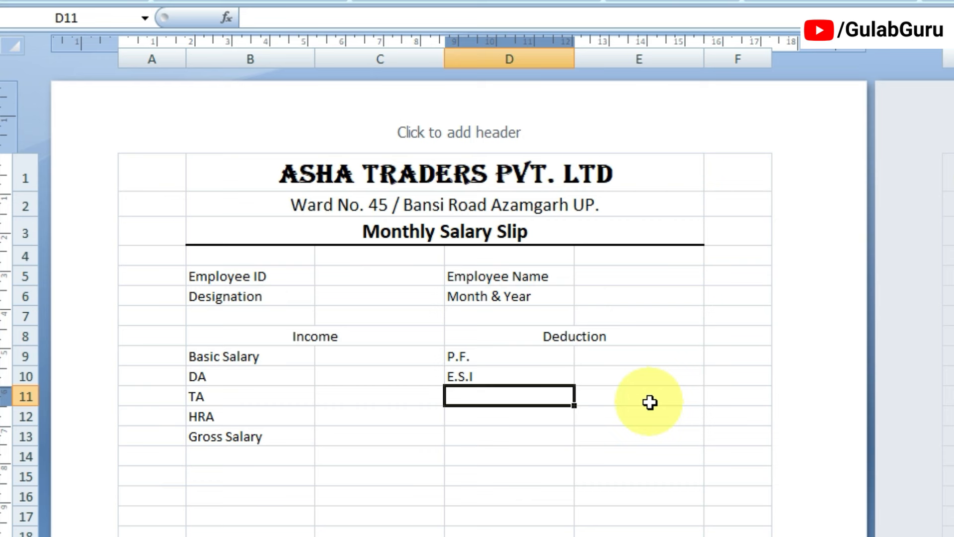
type("Ada")
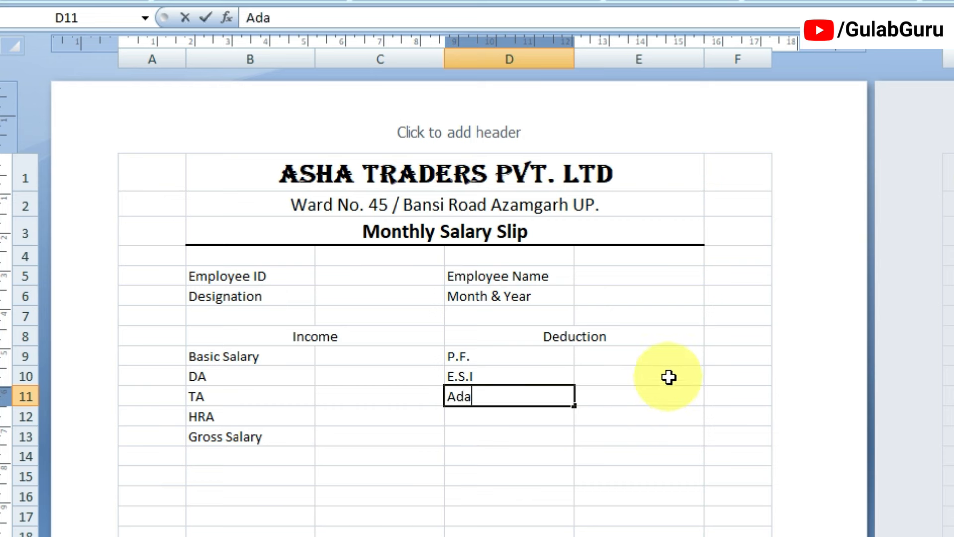
type("vance")
key("Return")
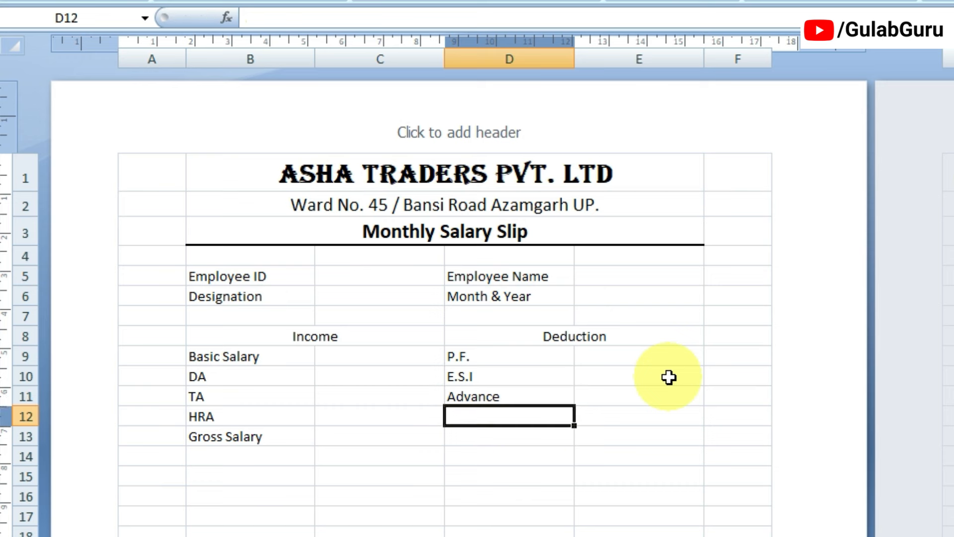
type("Te")
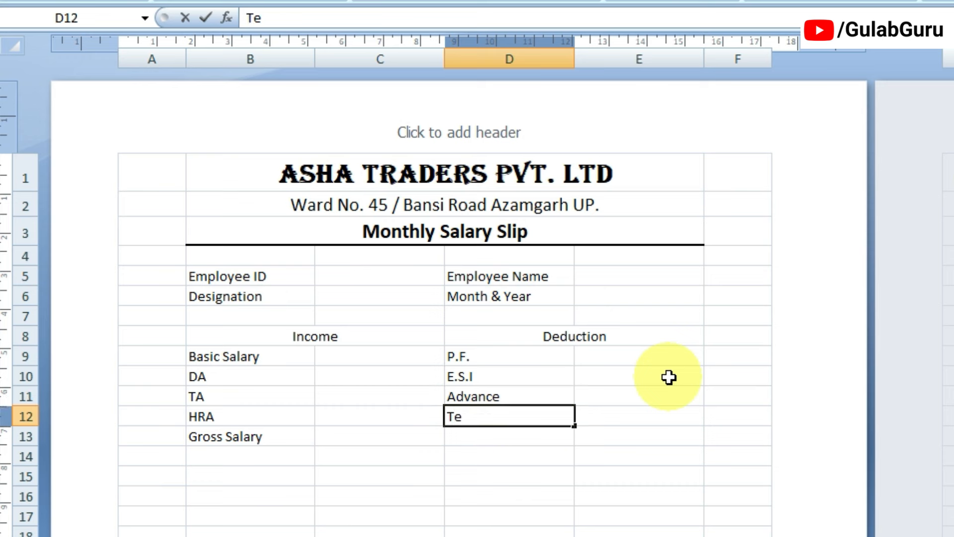
type("ax")
key("Return")
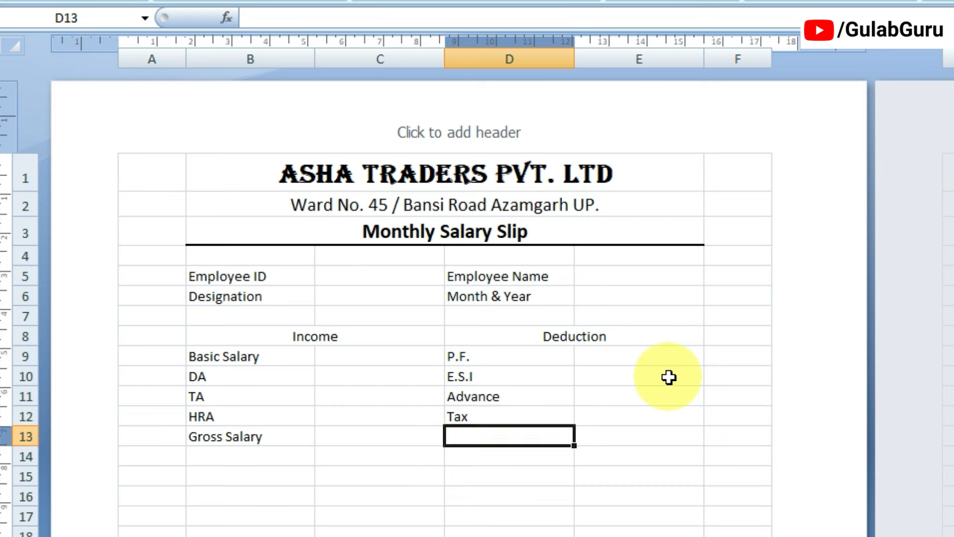
Enter the labels "Total Deduction" in D13 and "Net Salary" in D14
type("Total Dedu")
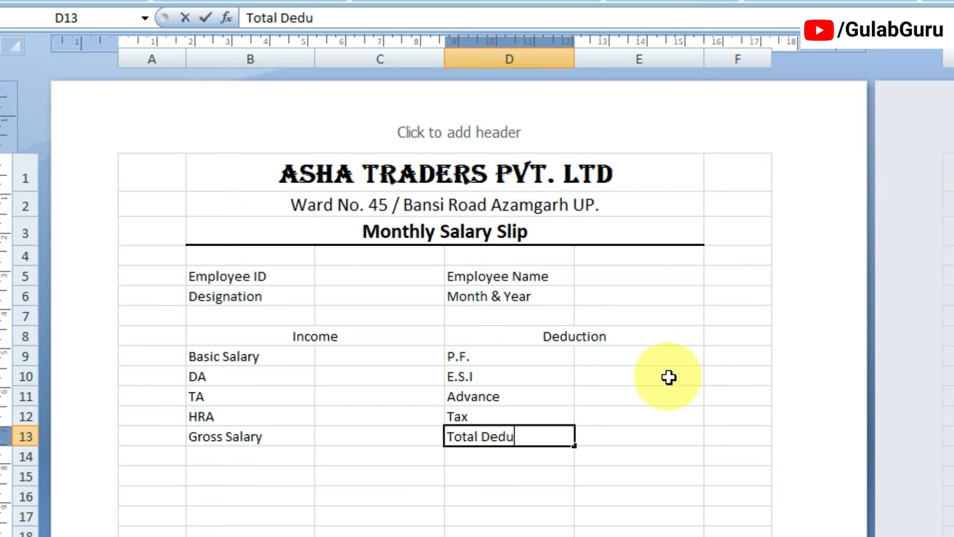
type("ction")
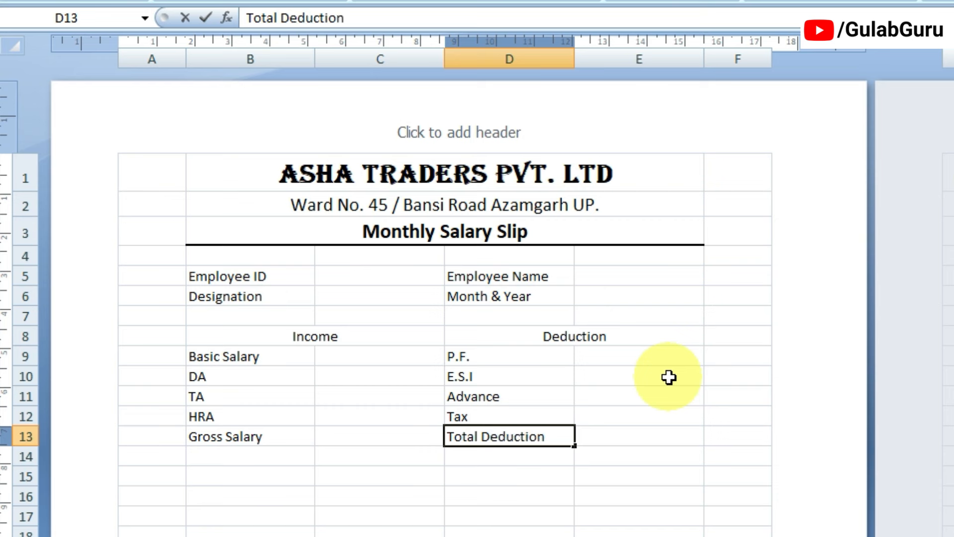
key("Return")
type("Ne")
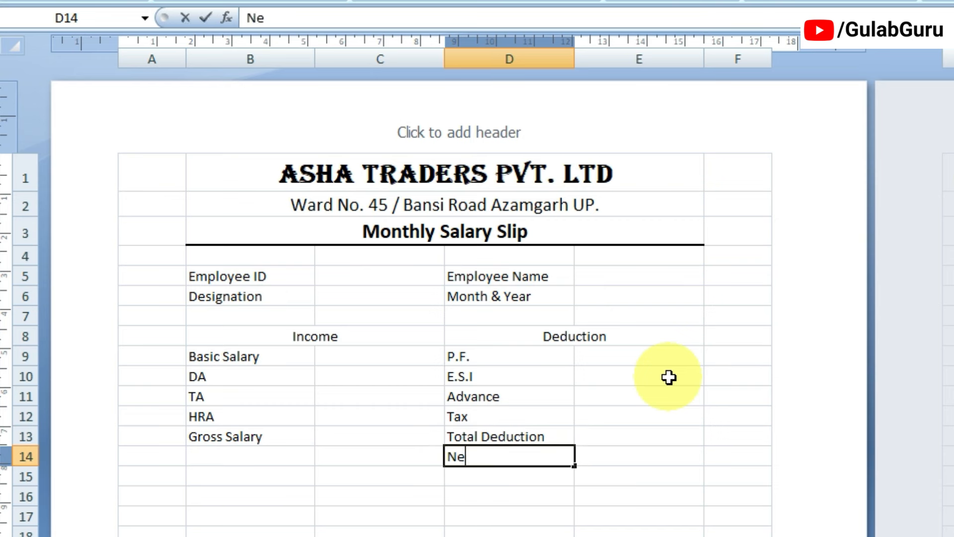
type("t Salary")
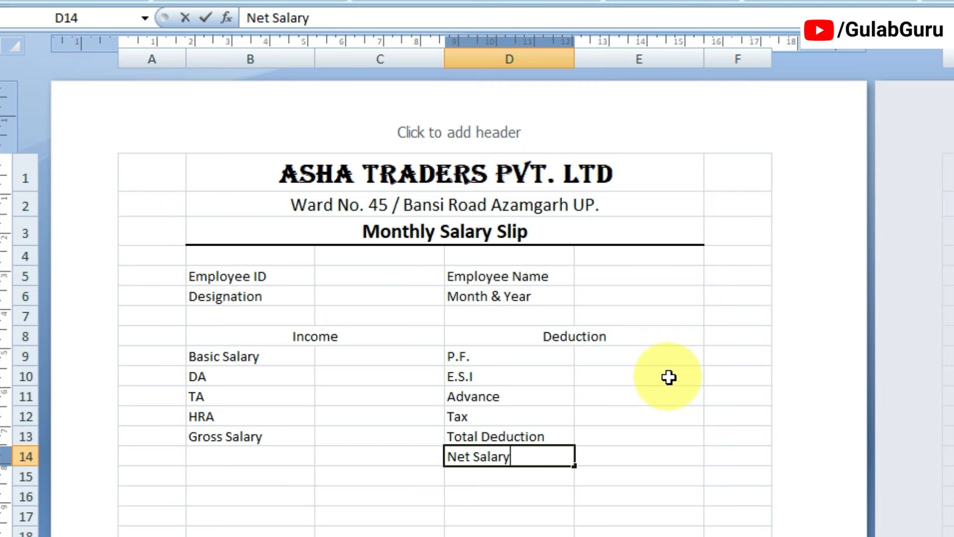
left_click(655, 462)
left_click(663, 492)
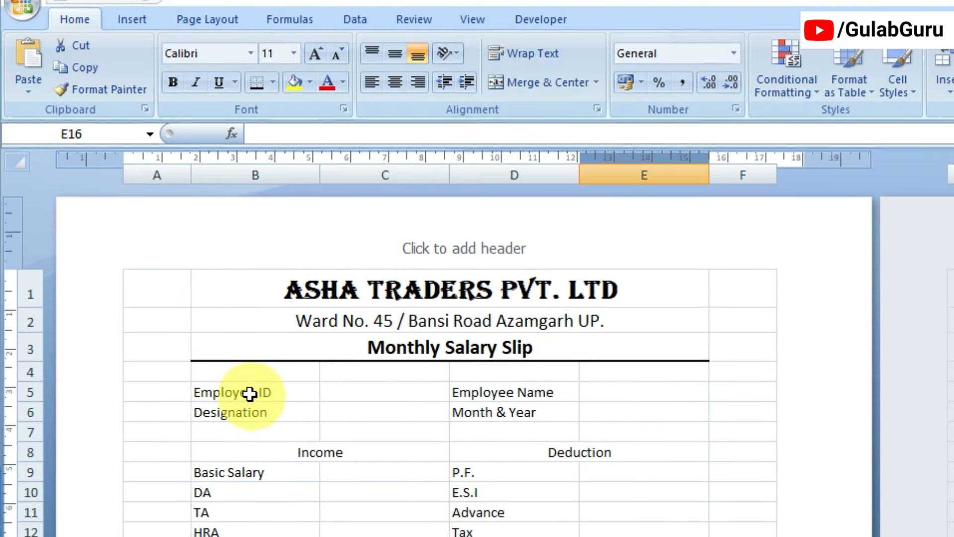
Format the employee details block B5:E6 in bold at font size 14
left_click_drag(245, 279, 668, 296)
left_click_drag(673, 412, 641, 411)
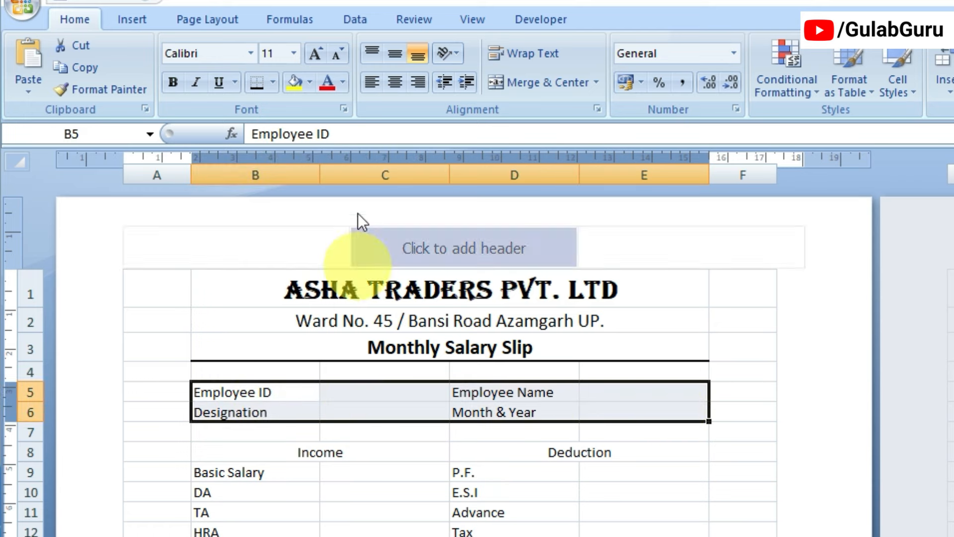
left_click(294, 53)
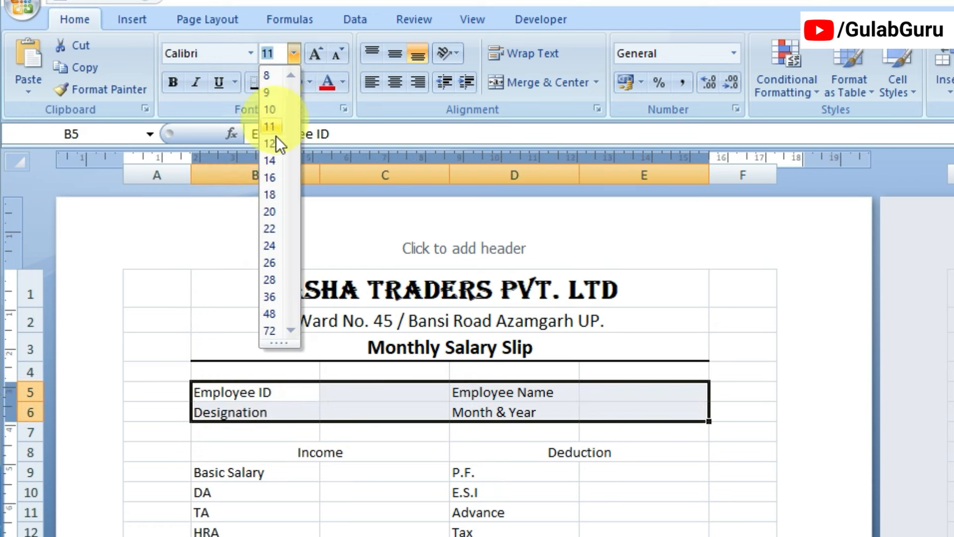
left_click(270, 161)
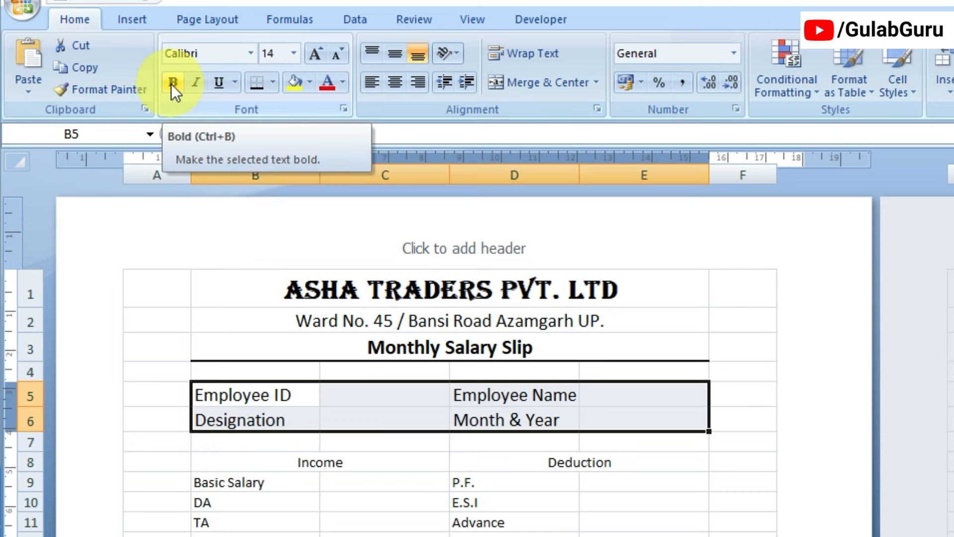
left_click(172, 85)
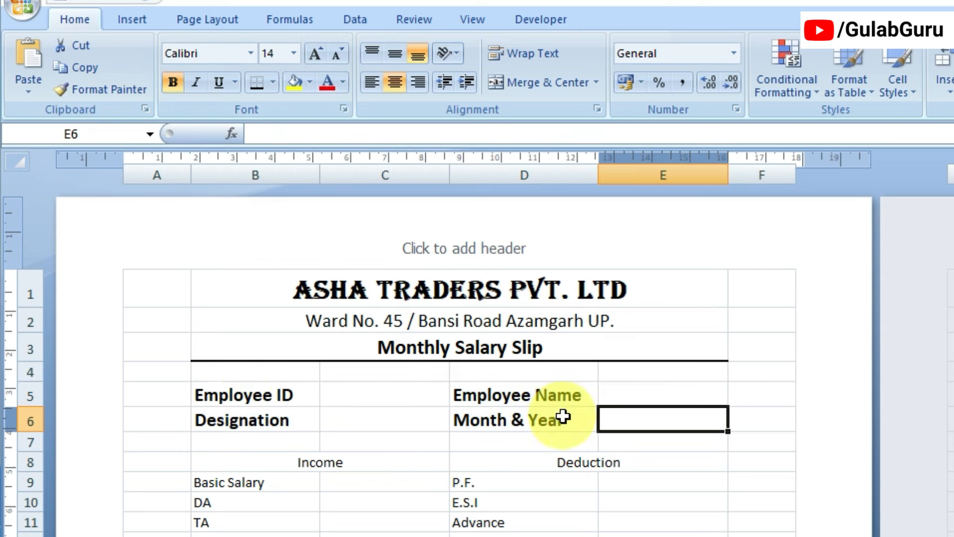
Apply all borders to the employee details block B5:E6
left_click_drag(245, 395, 657, 411)
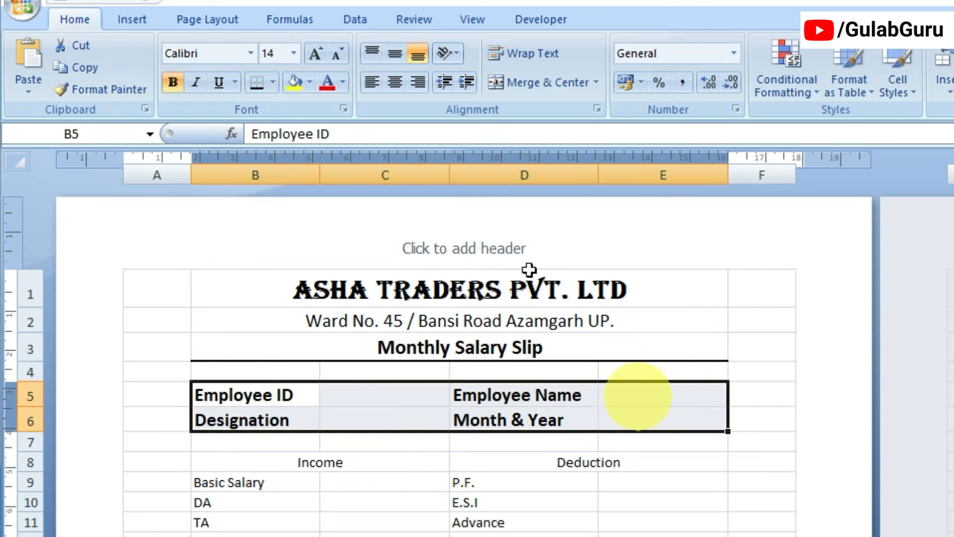
left_click(271, 80)
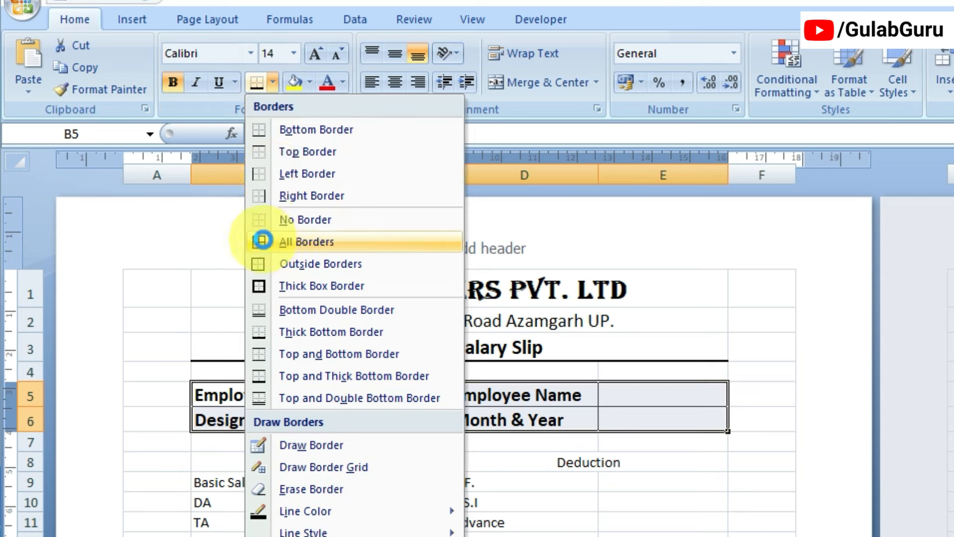
left_click(262, 240)
left_click(663, 497)
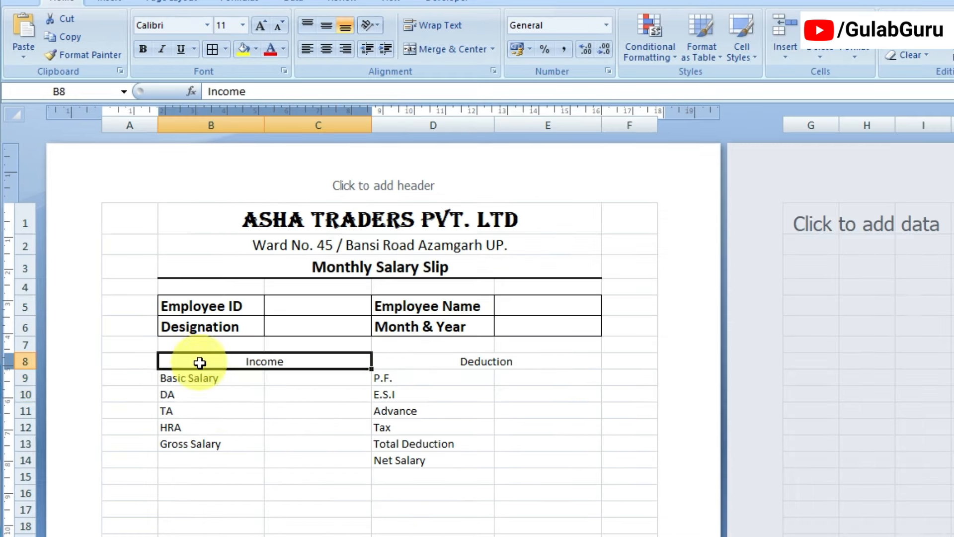
Apply all borders to the income and deduction table in B8:E14
left_click_drag(240, 462, 584, 536)
left_click_drag(483, 463, 483, 463)
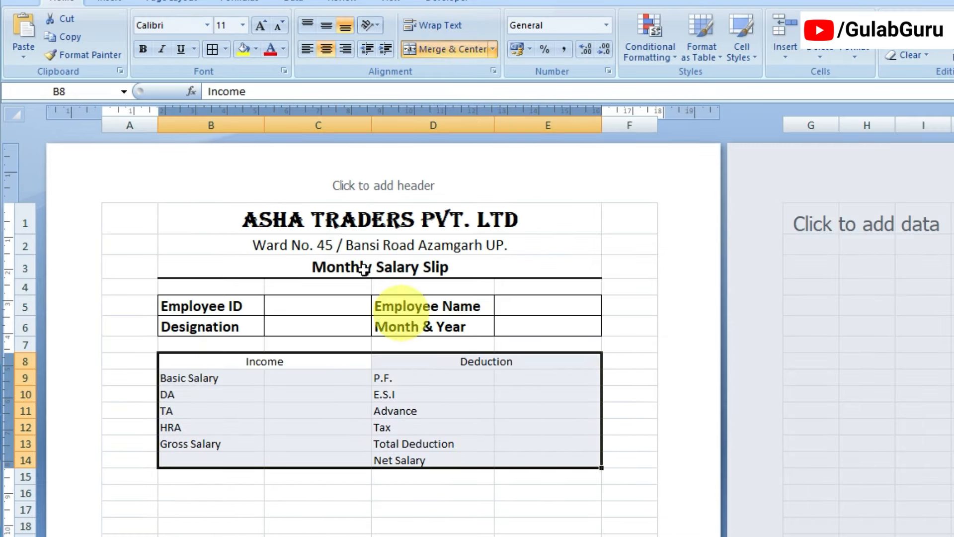
left_click(213, 49)
Format the "Income" and "Deduction" headings in row 8 in bold at font size 14
left_click_drag(224, 358, 453, 357)
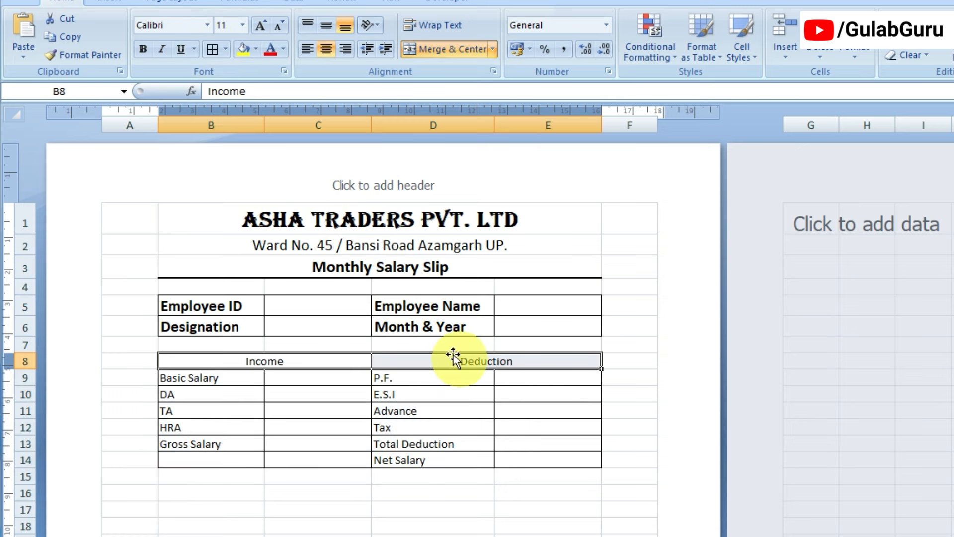
left_click(243, 26)
left_click(224, 117)
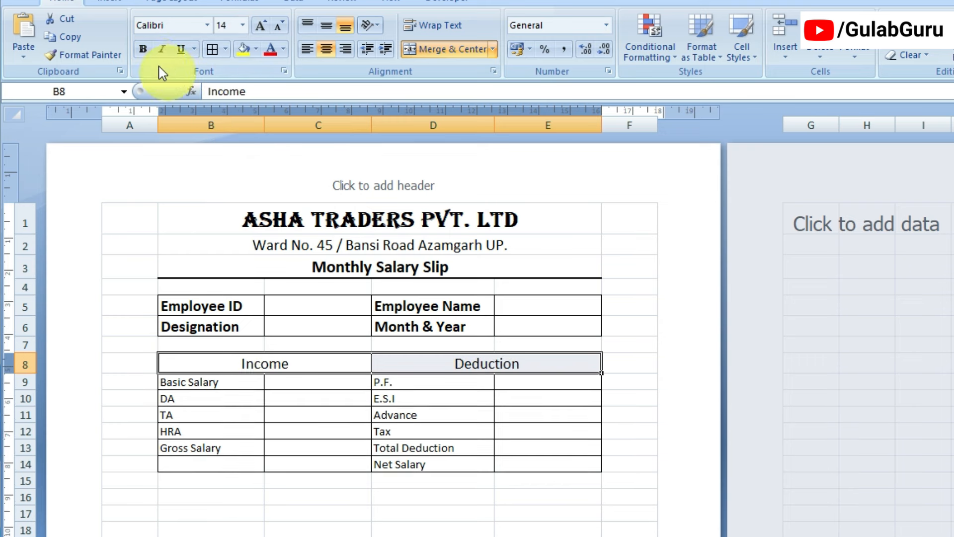
left_click(143, 49)
Set the font size of the income and deduction rows B9:E13 to 13
left_click_drag(192, 386, 534, 450)
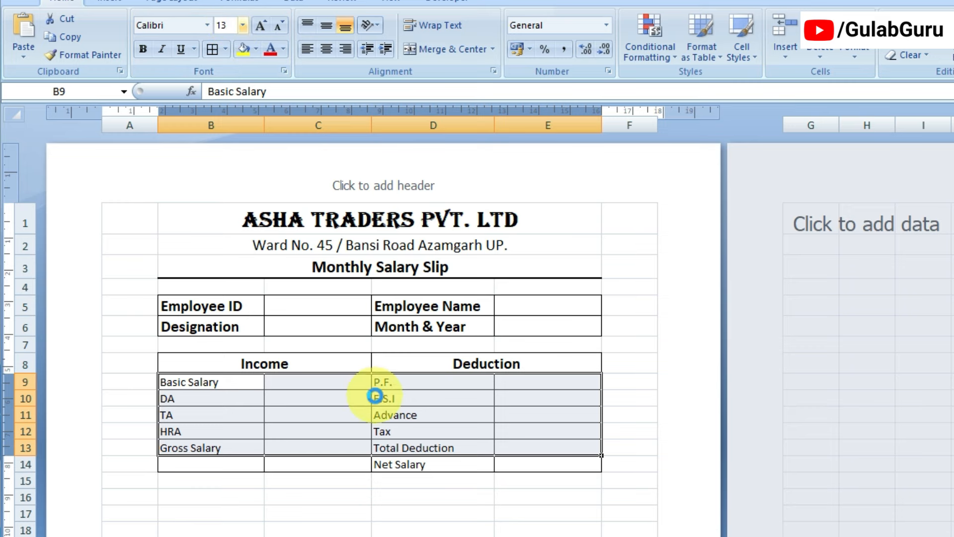
left_click(376, 393)
left_click(448, 440)
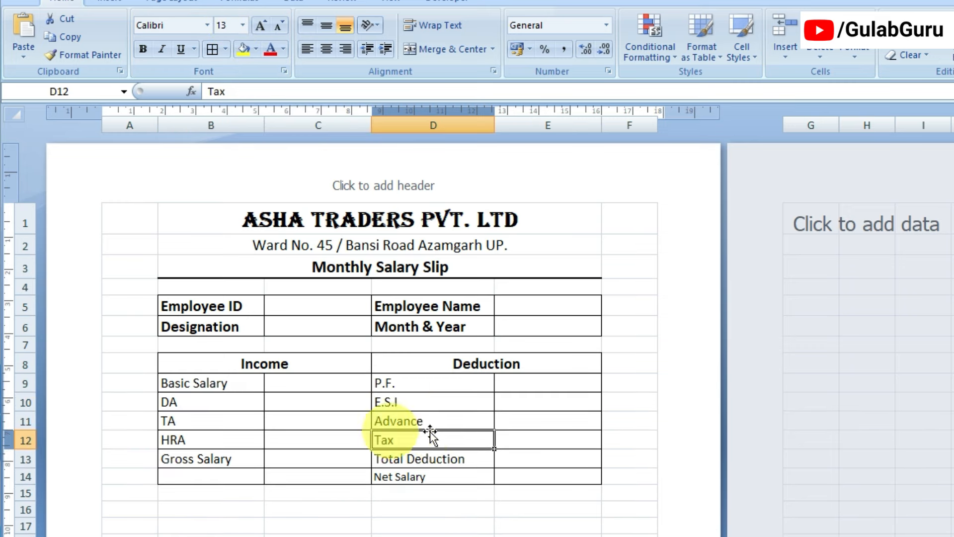
Format the Net Salary cells D14:E14 in bold at font size 14
left_click(385, 477)
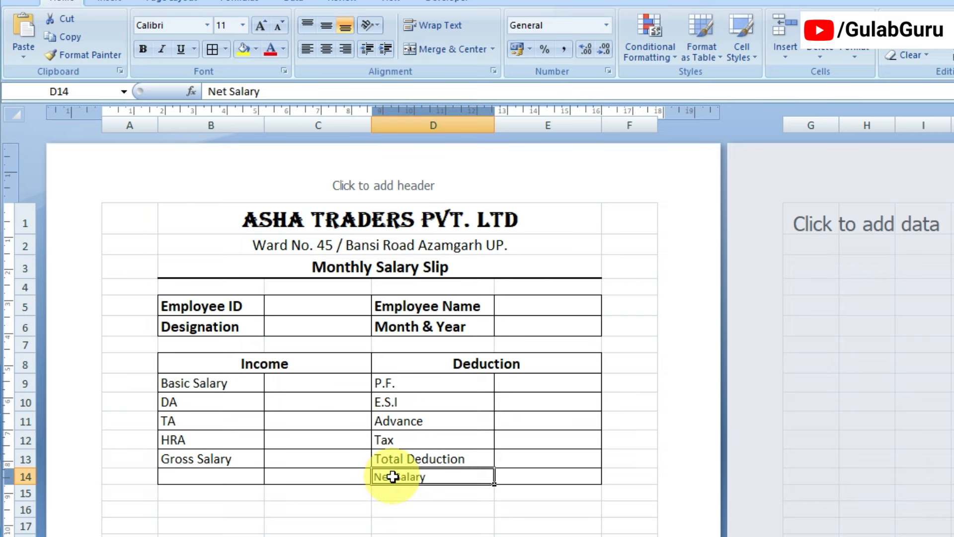
left_click_drag(392, 476, 505, 475)
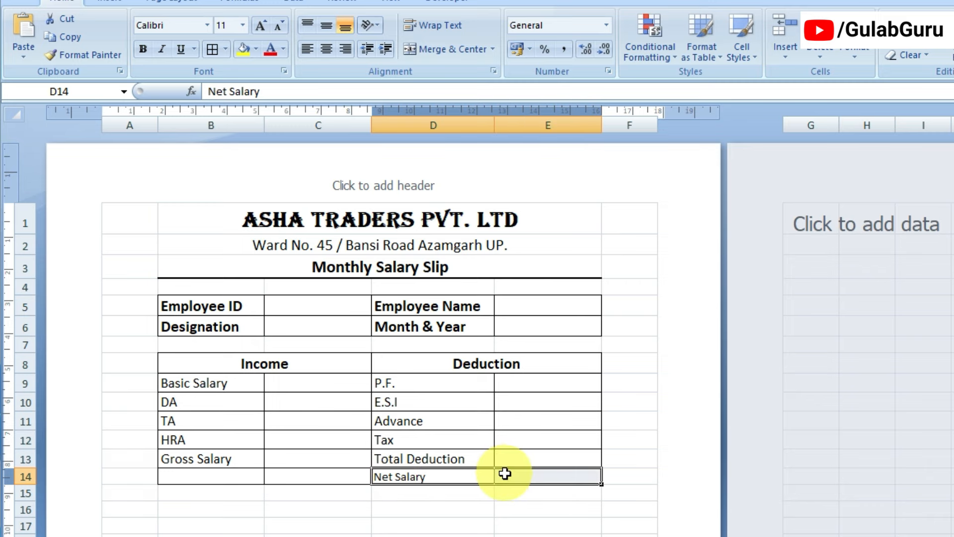
left_click(242, 24)
left_click(223, 115)
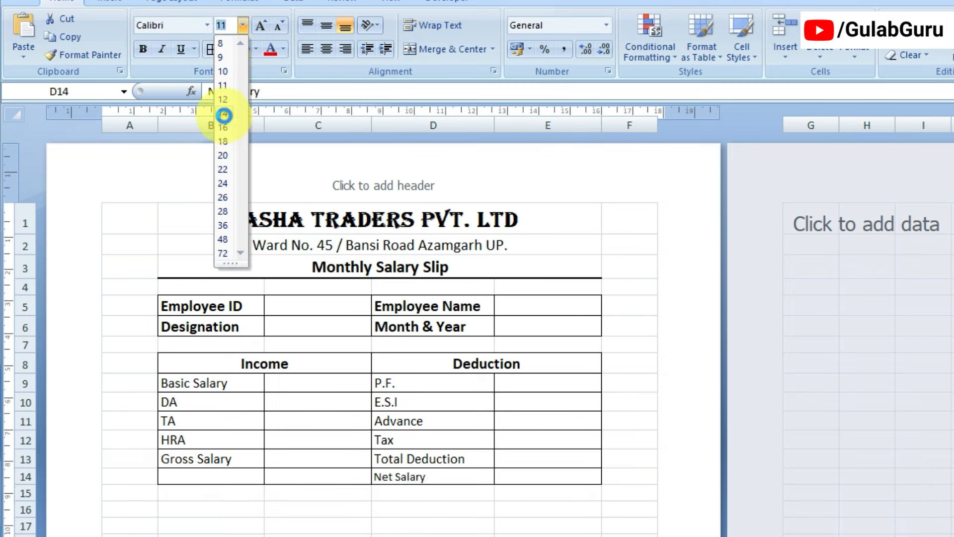
left_click(144, 48)
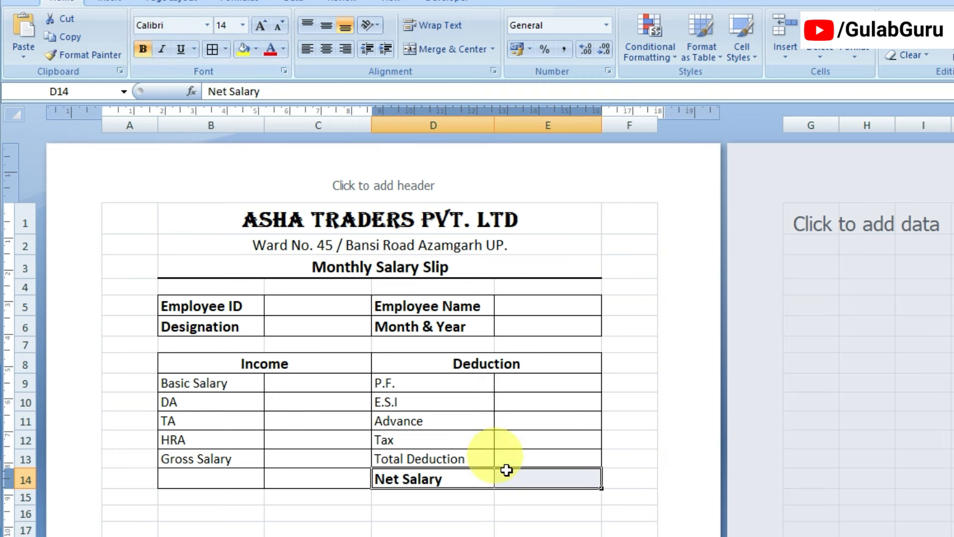
left_click(523, 498)
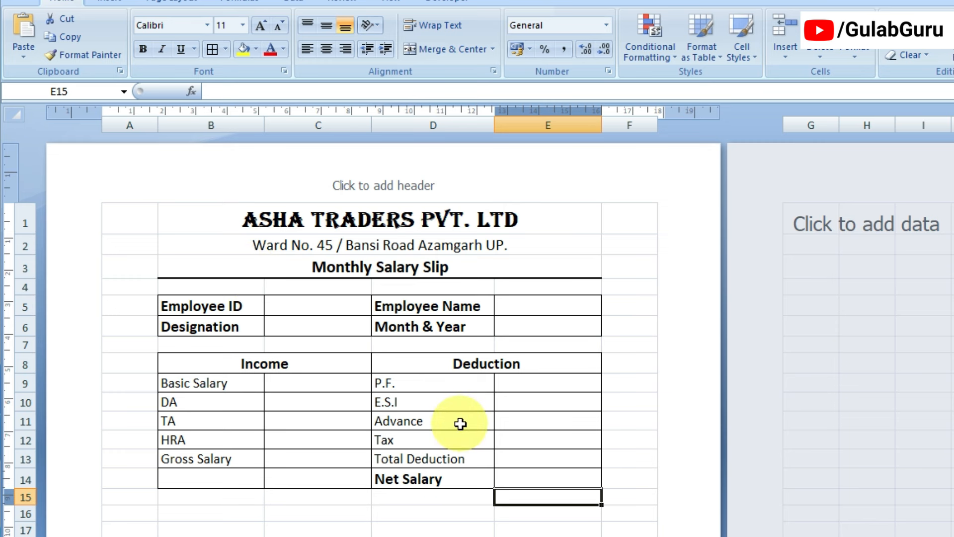
Merge and center cells B16:C16 and enter the signature label "Sign of Employee"
left_click(197, 514)
left_click_drag(197, 515, 300, 514)
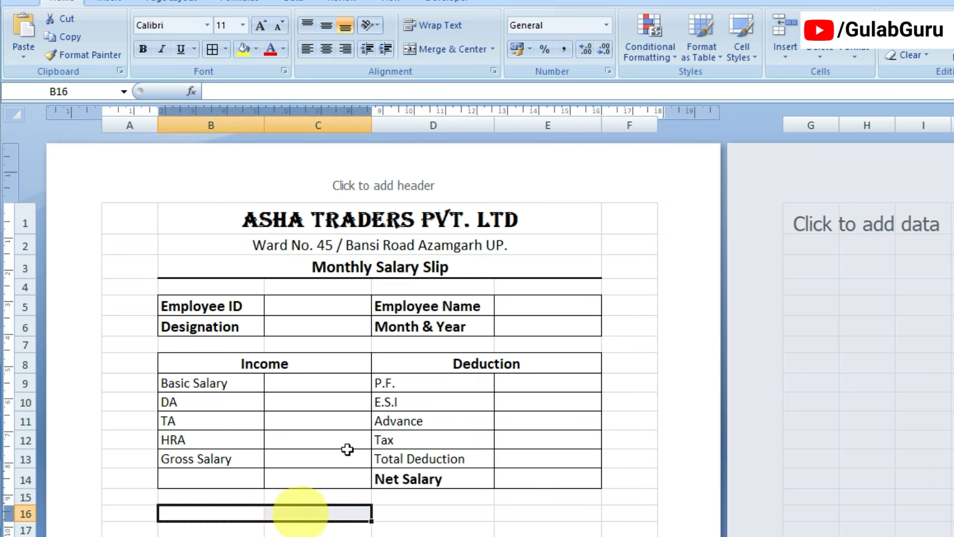
left_click(451, 50)
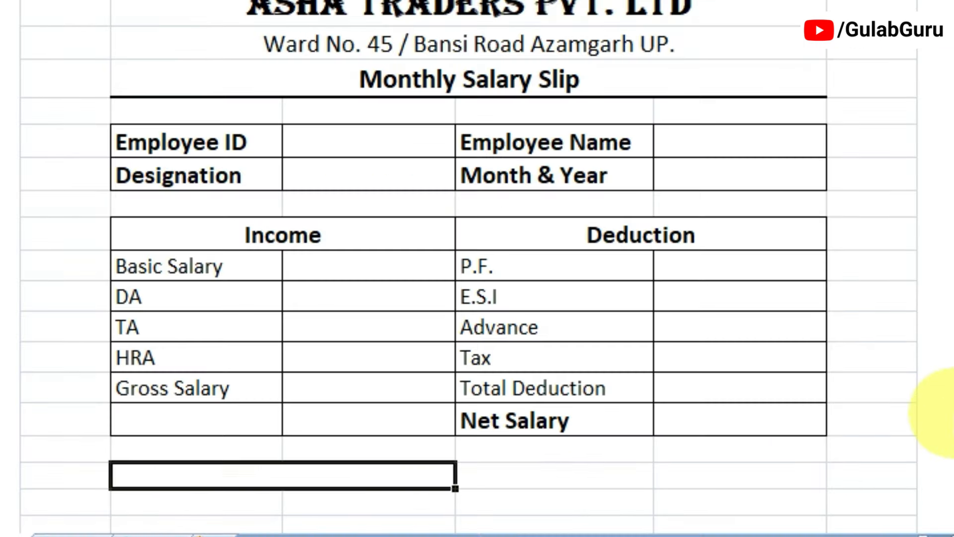
type("Sign of Employee")
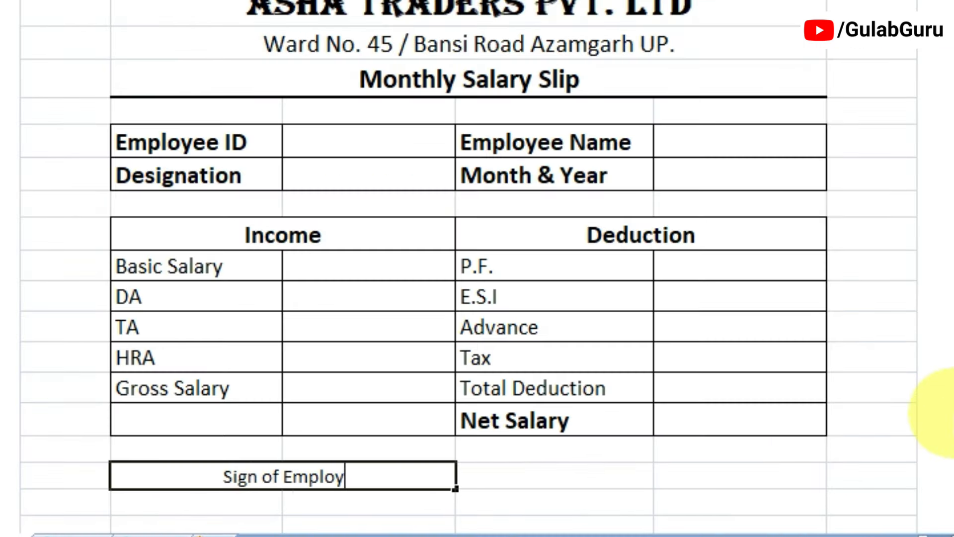